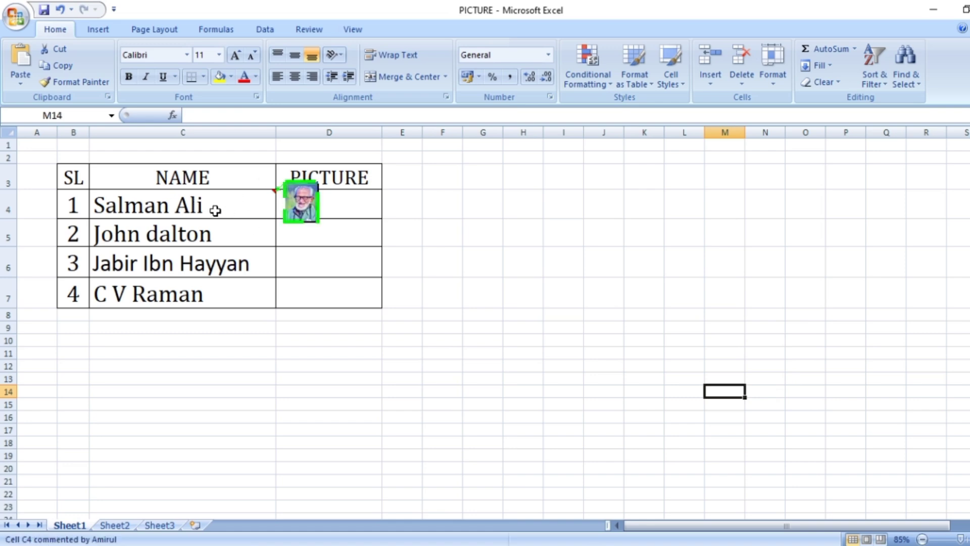
left_click(215, 210)
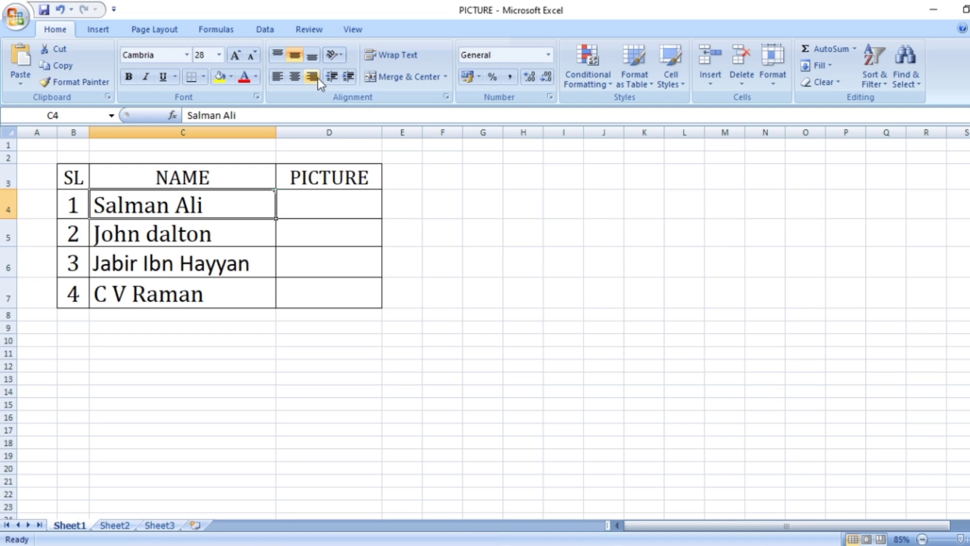
left_click(310, 28)
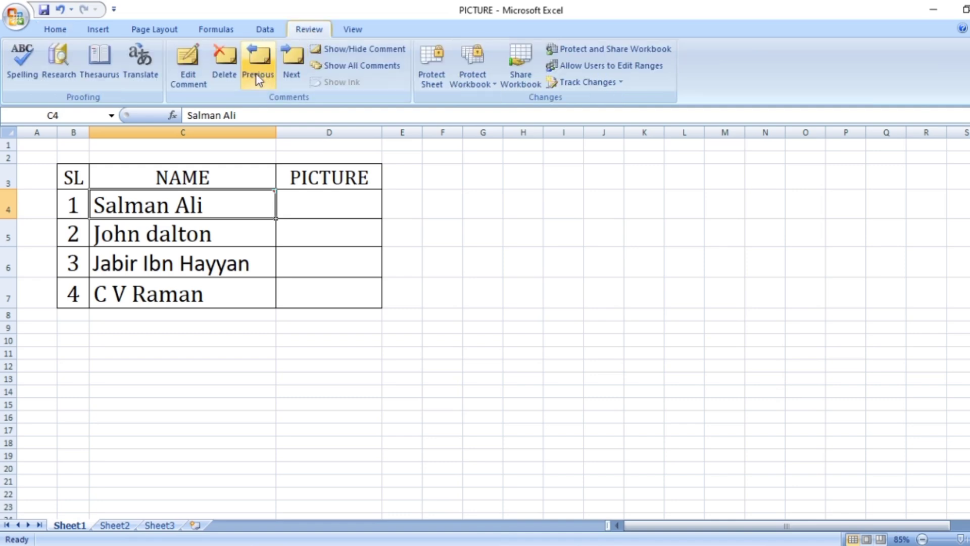
left_click(224, 62)
left_click(604, 327)
left_click(244, 209)
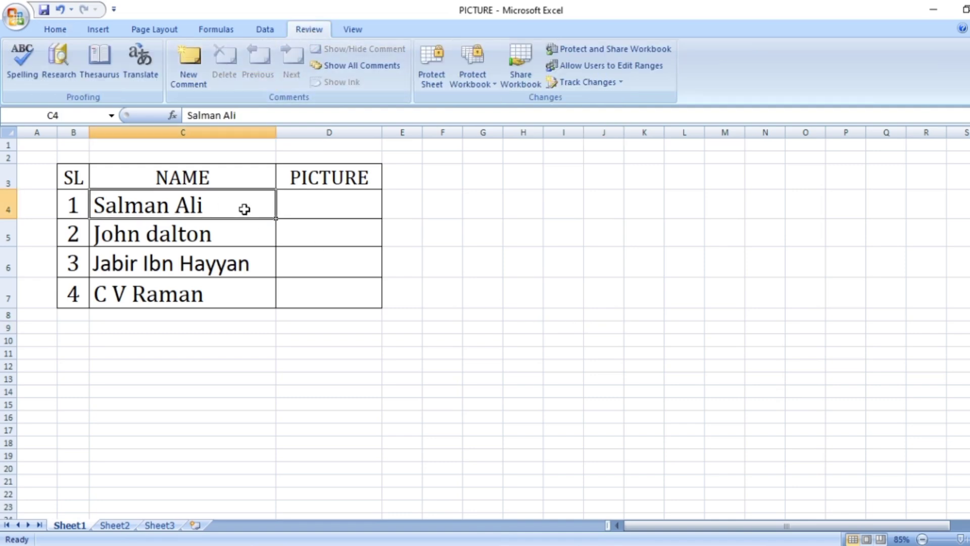
left_click(50, 30)
left_click(415, 357)
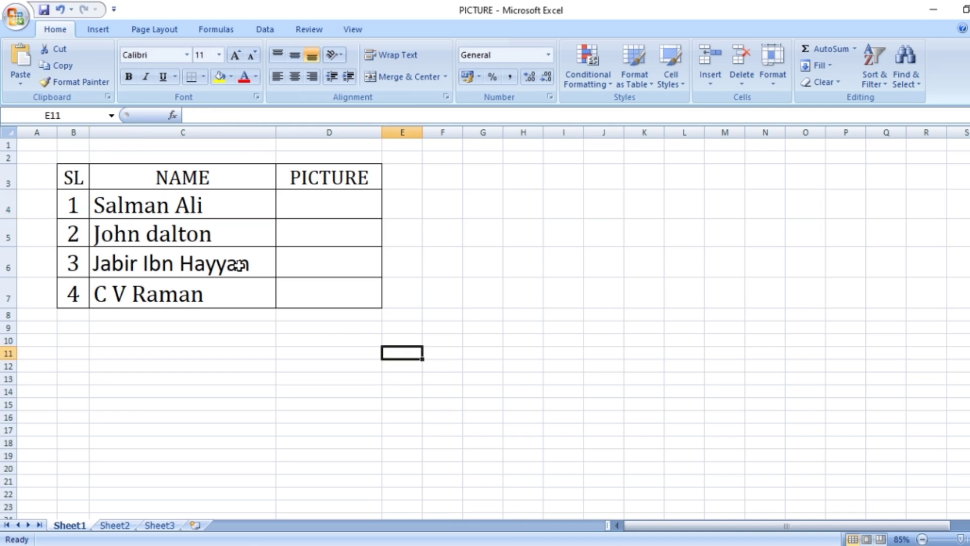
left_click(194, 207)
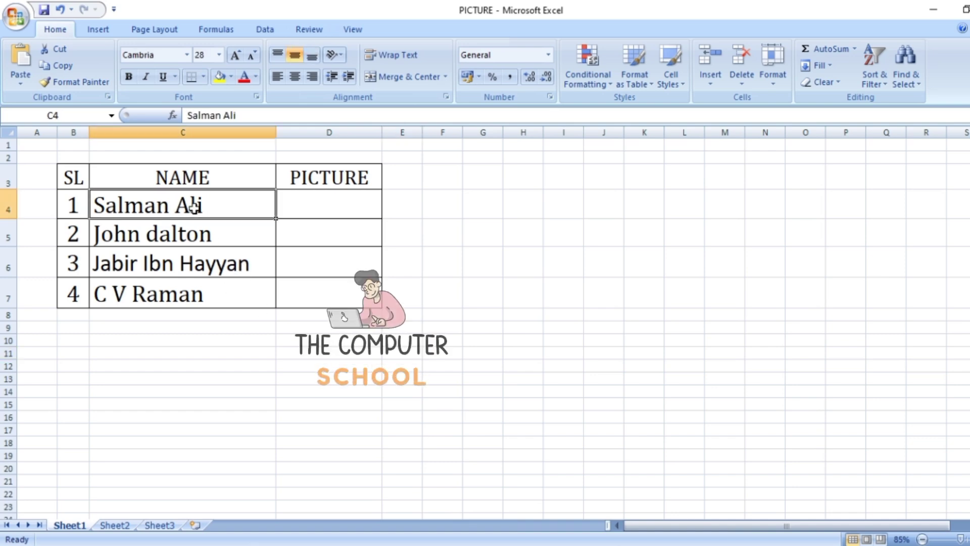
Add a new comment to cell C4 and select the whole comment box.
left_click(313, 28)
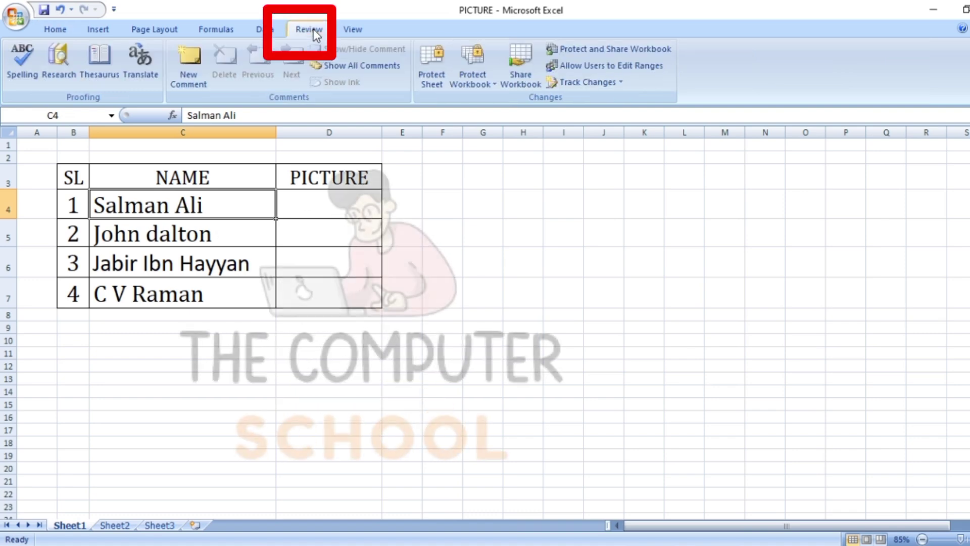
left_click(198, 83)
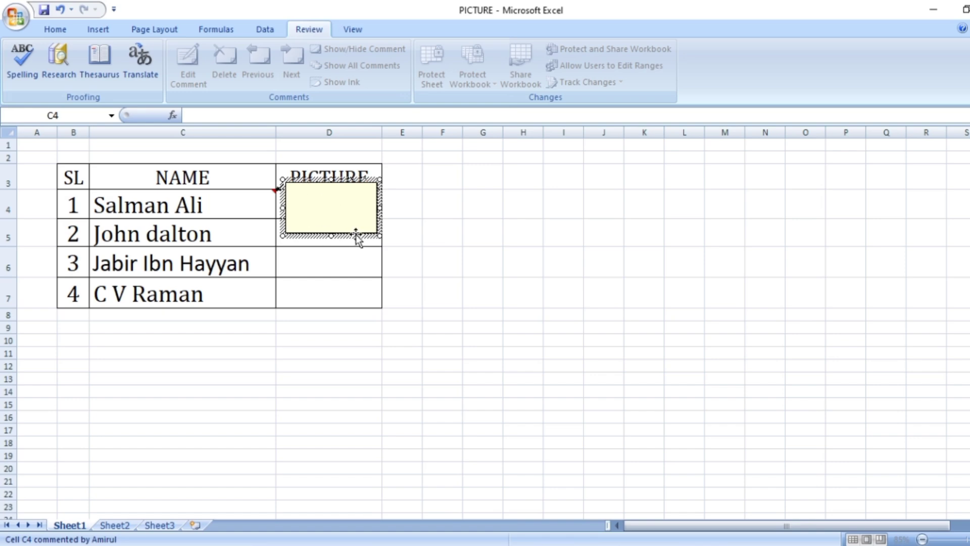
left_click(356, 235)
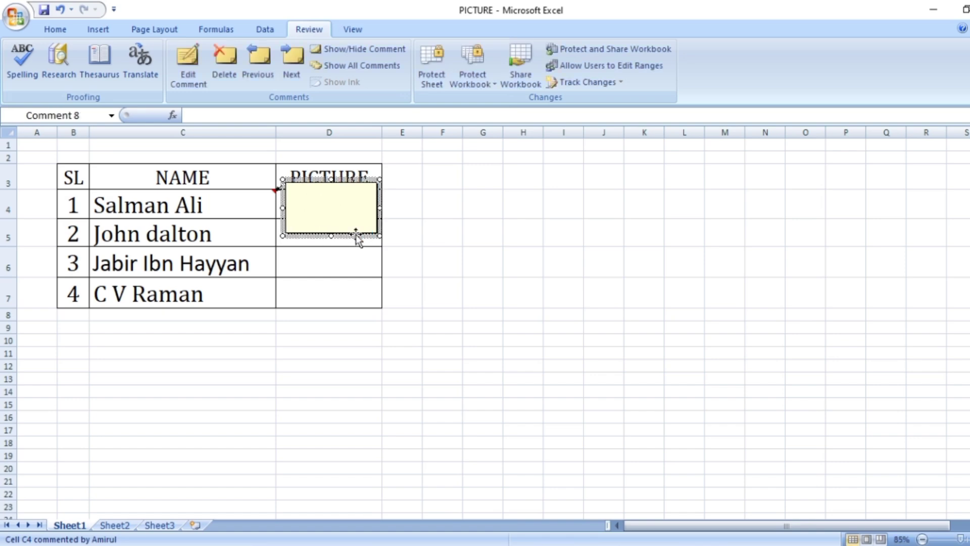
Reach Fill Effects for the C4 comment via Format Comment's Colors and Lines fill colour.
right_click(357, 235)
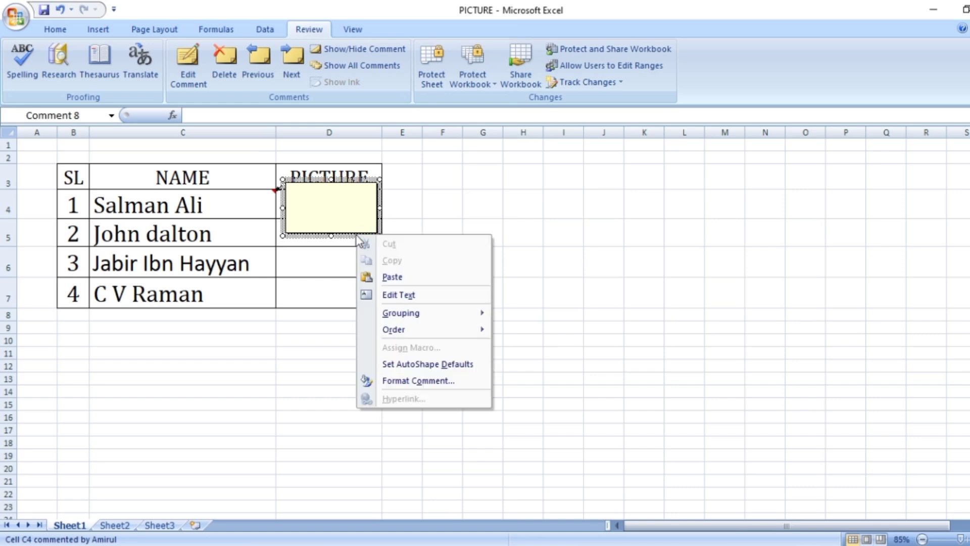
left_click(427, 383)
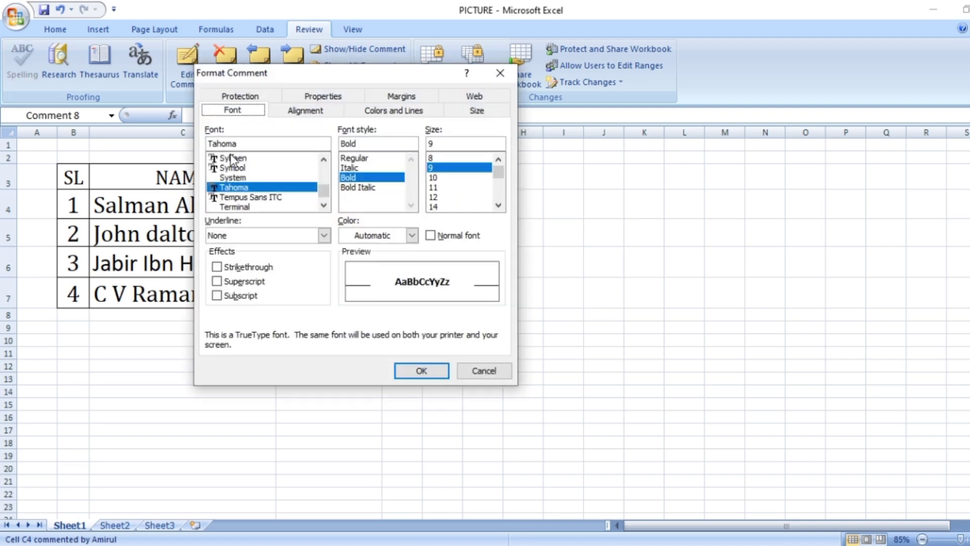
left_click(424, 113)
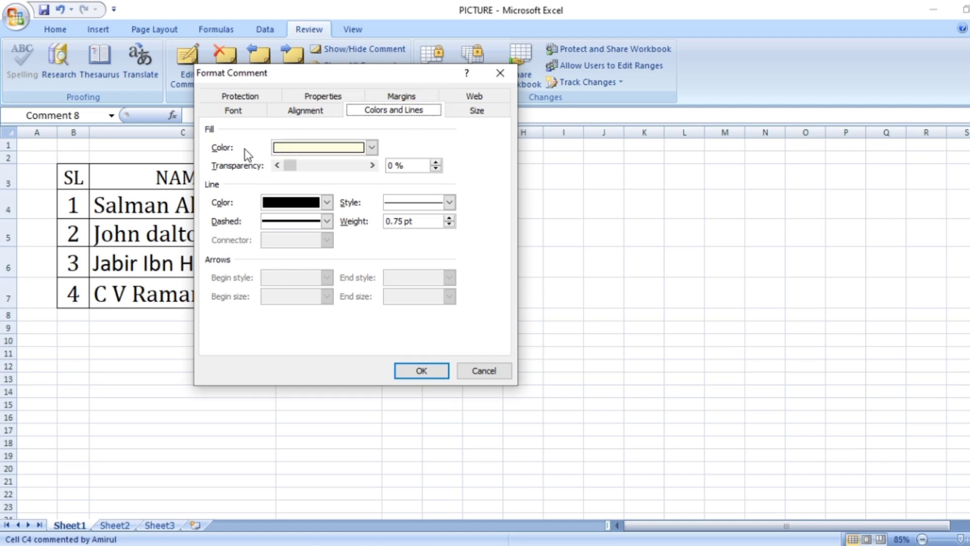
left_click(372, 147)
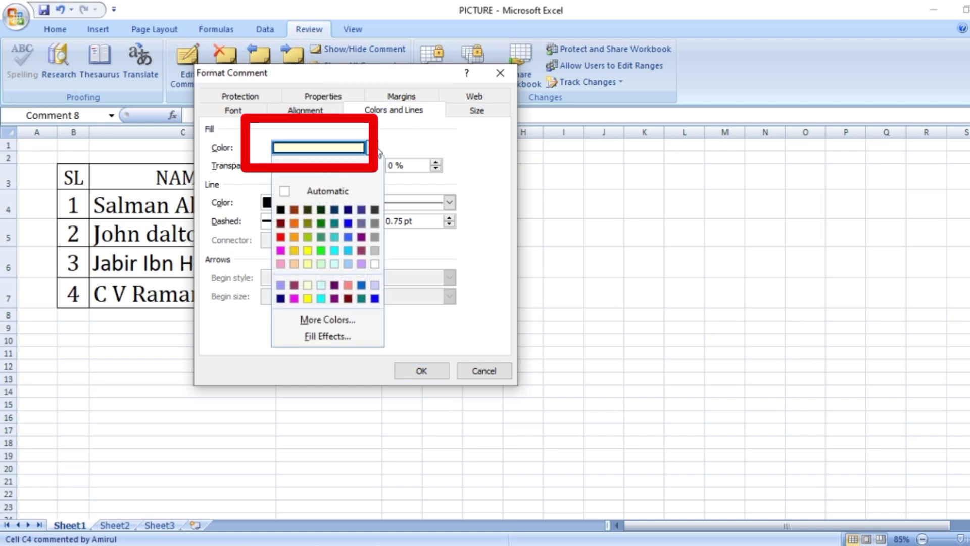
left_click(314, 335)
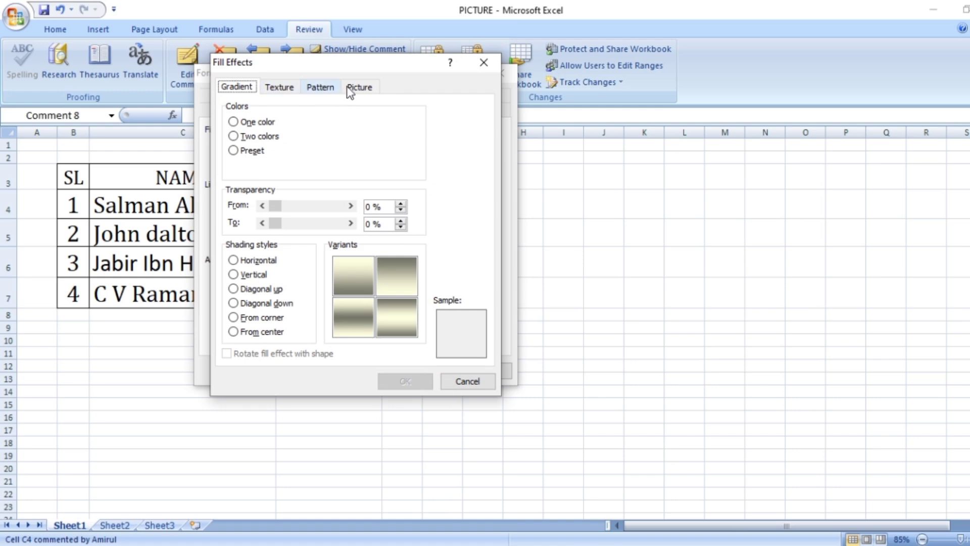
Load the SALIM ALI portrait from Desktop > pic as the comment's picture fill.
left_click(360, 88)
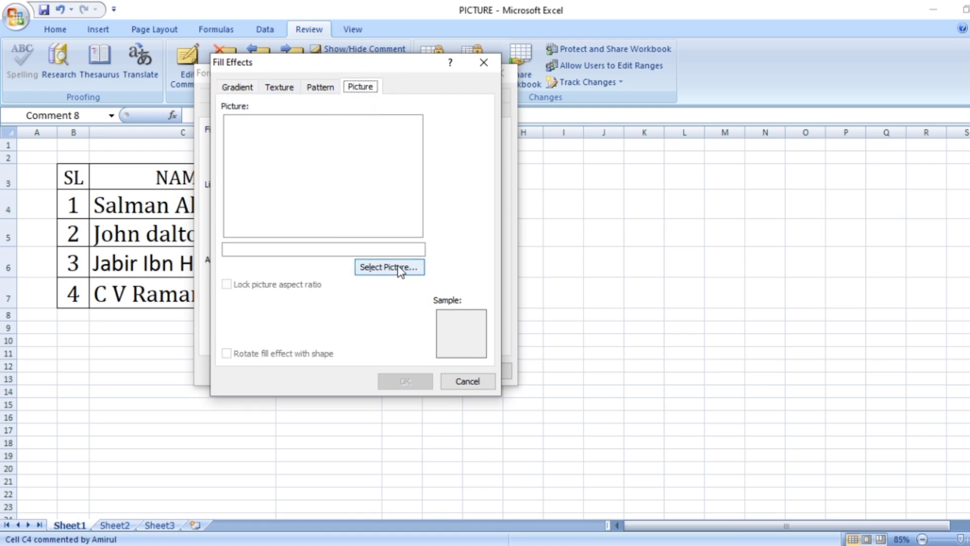
left_click(383, 274)
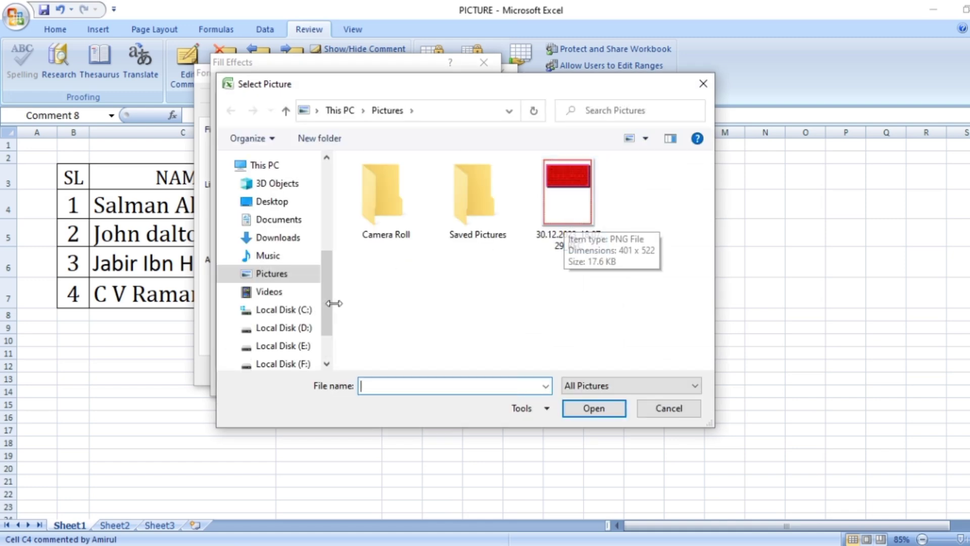
left_click_drag(329, 301, 324, 211)
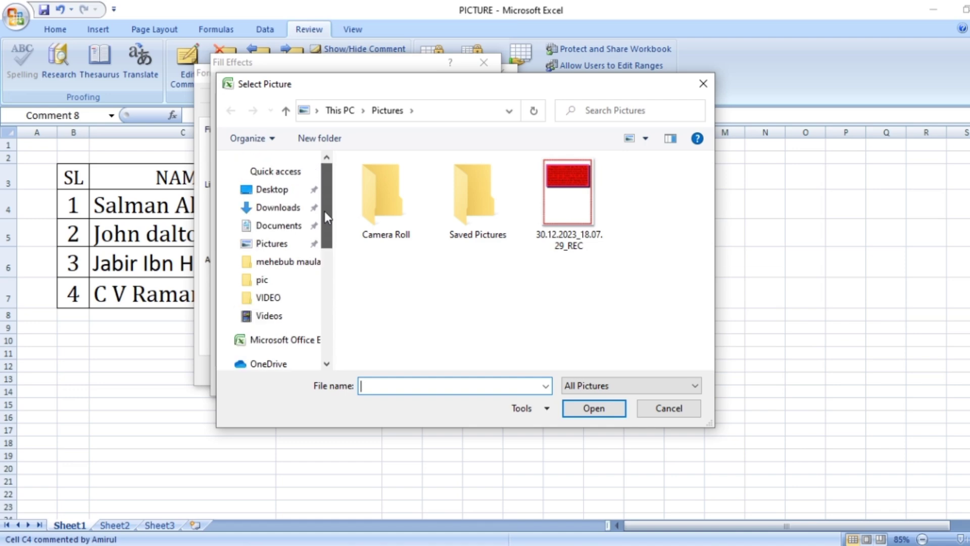
left_click(273, 190)
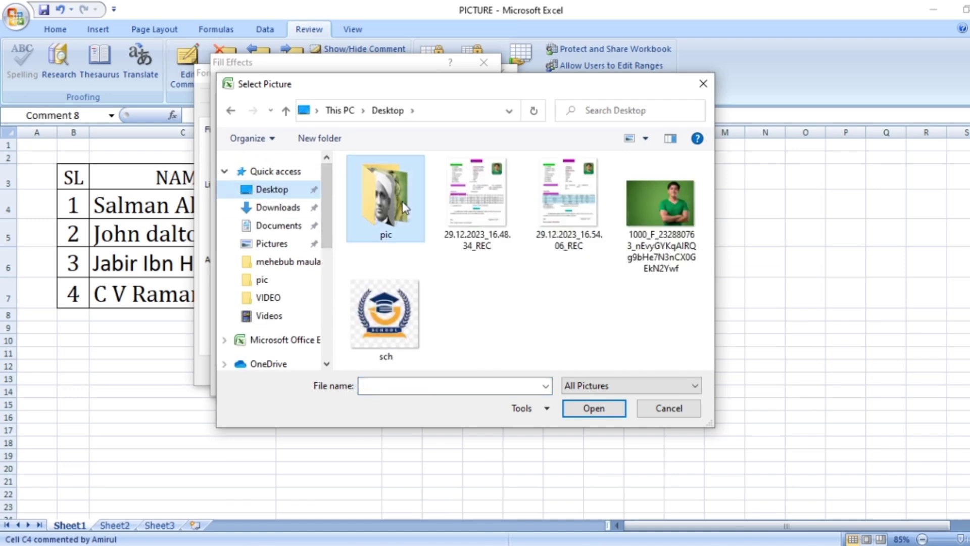
double_click(402, 202)
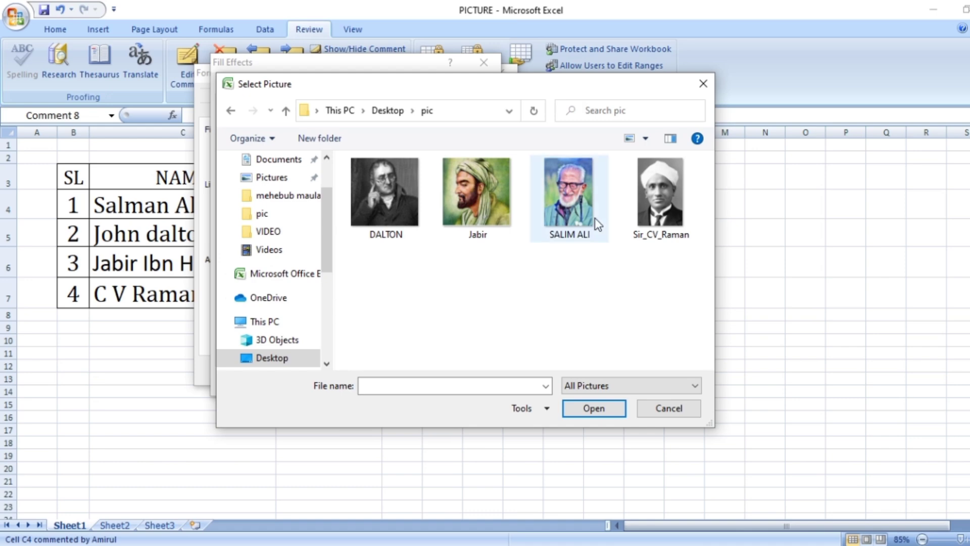
left_click(576, 198)
double_click(577, 198)
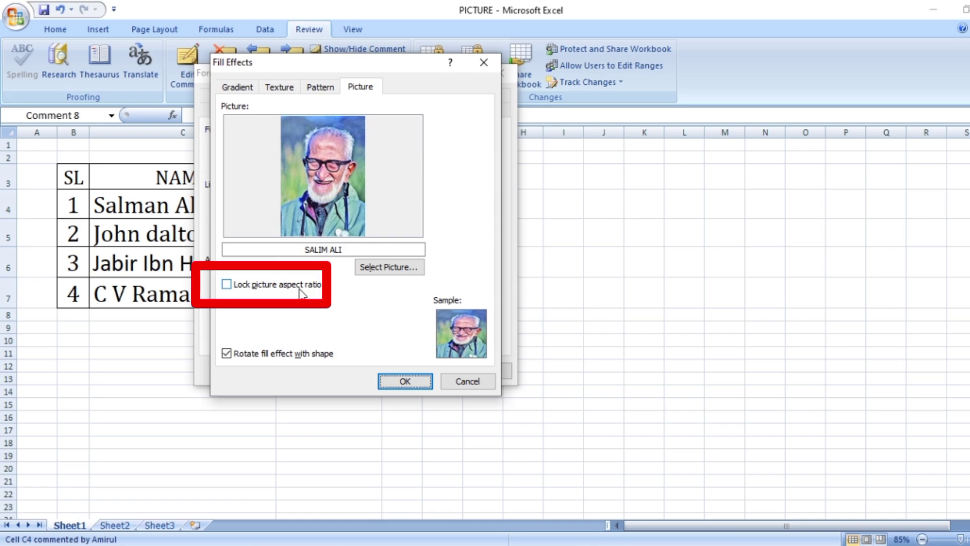
Lock the picture aspect ratio and give the comment a 6 pt yellow double border.
left_click(227, 285)
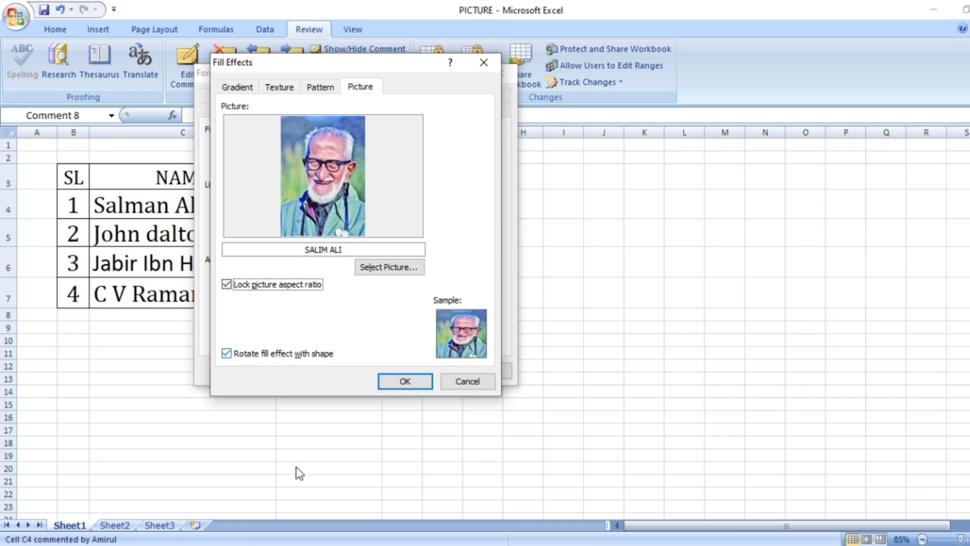
left_click(405, 382)
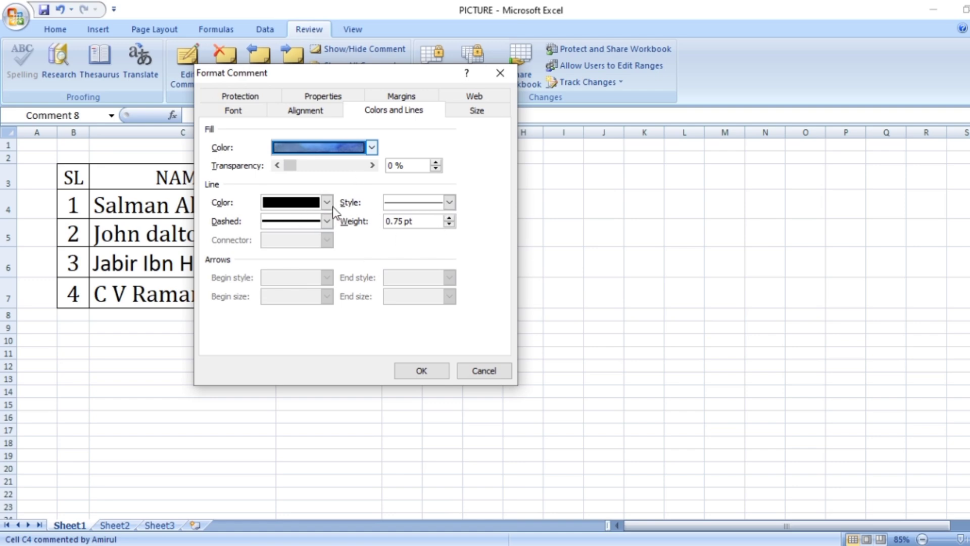
left_click(449, 203)
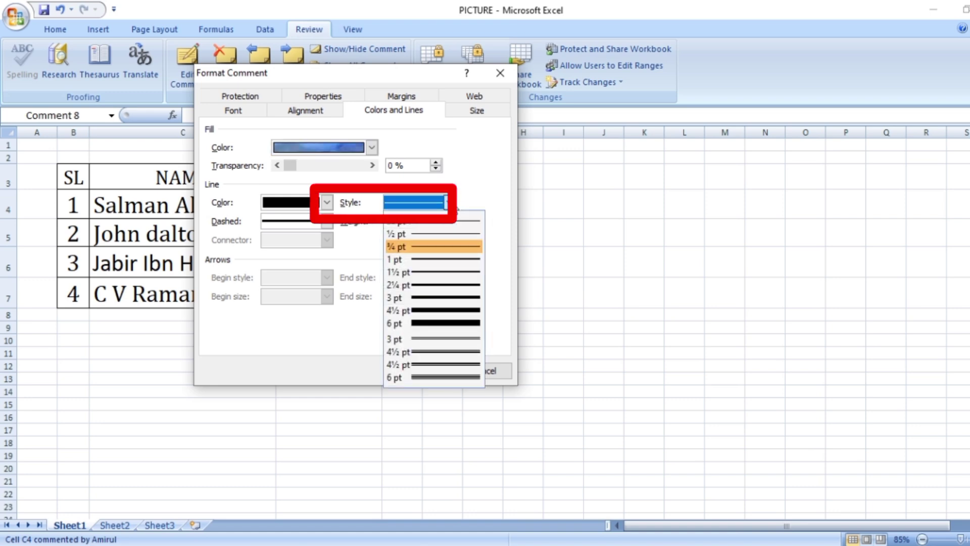
left_click(448, 378)
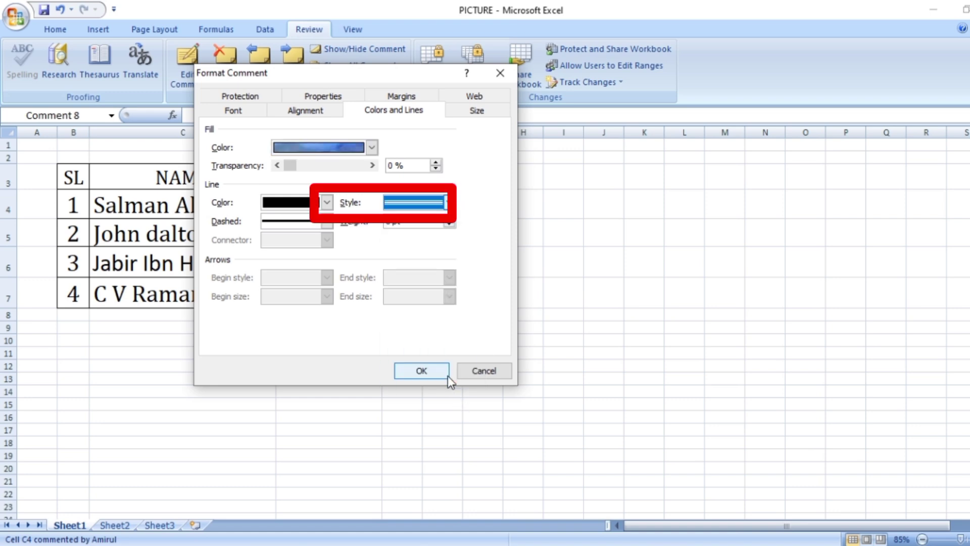
left_click(327, 205)
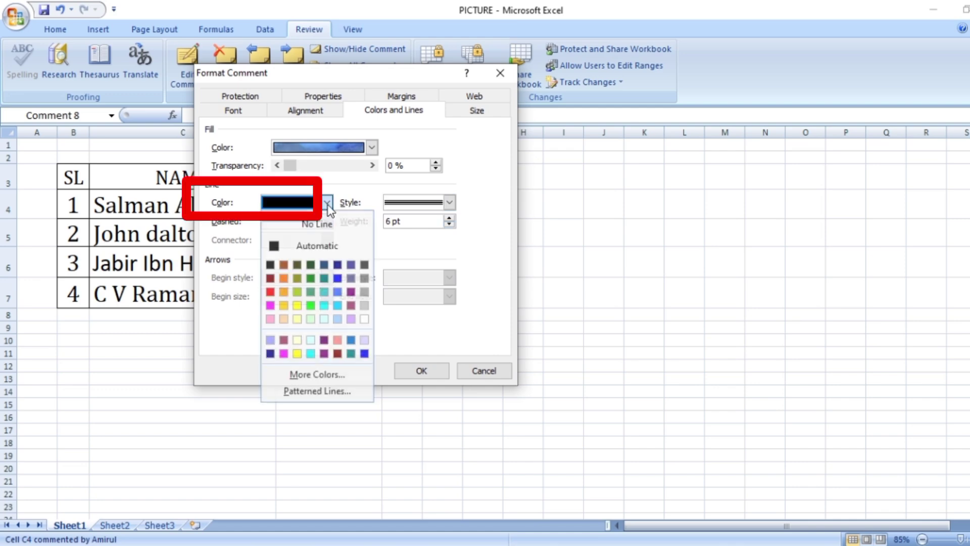
left_click(298, 354)
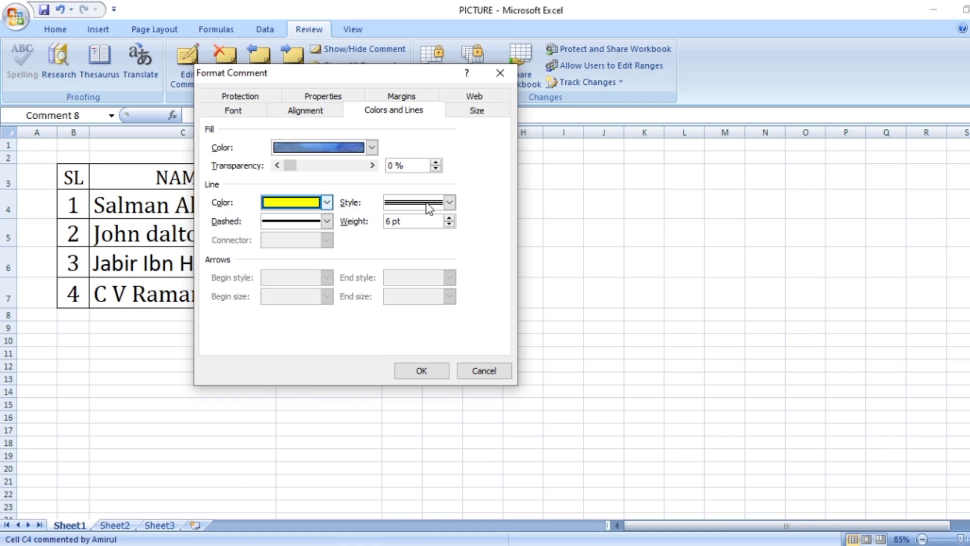
left_click(429, 372)
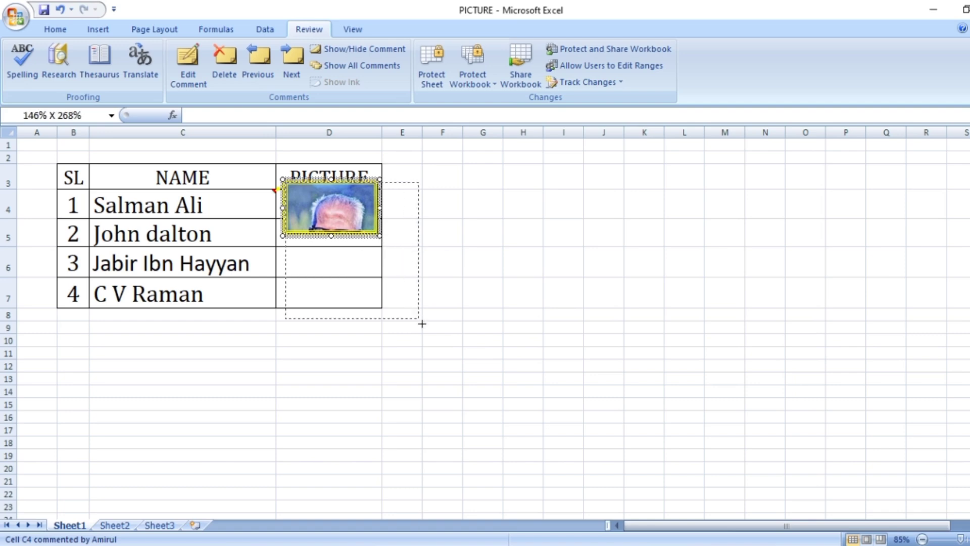
Reopen the C4 portrait comment with Edit Comment and shrink it to a thumbnail.
mouse_move(380, 235)
left_mouse_down()
mouse_move(425, 326)
mouse_move(442, 404)
left_mouse_up()
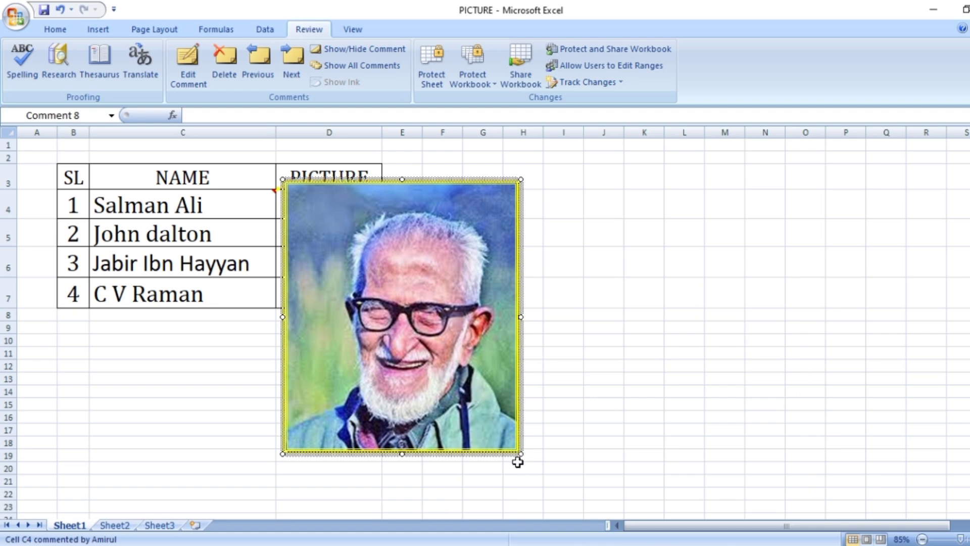
left_click(523, 454)
left_click(353, 195)
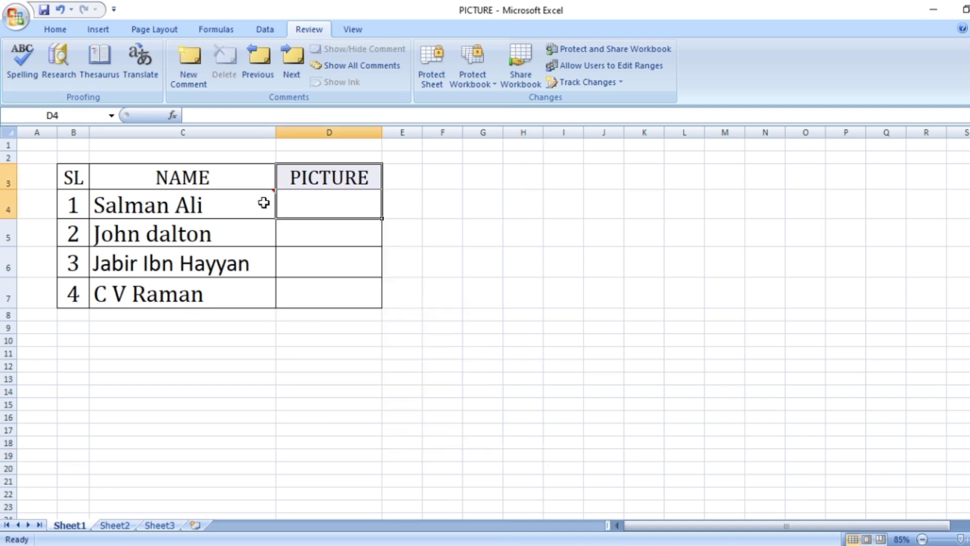
left_click(262, 202)
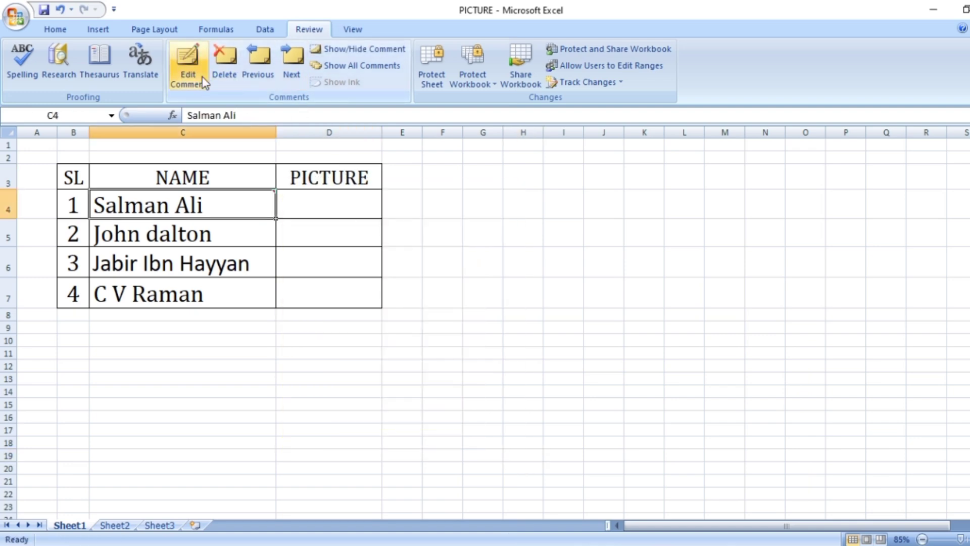
left_click(201, 76)
left_click(516, 456)
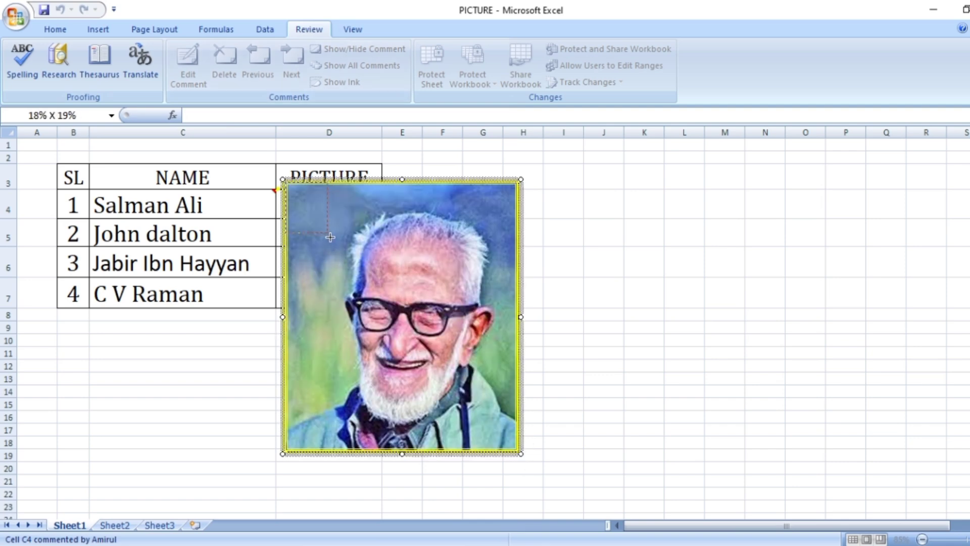
left_click_drag(341, 273, 336, 243)
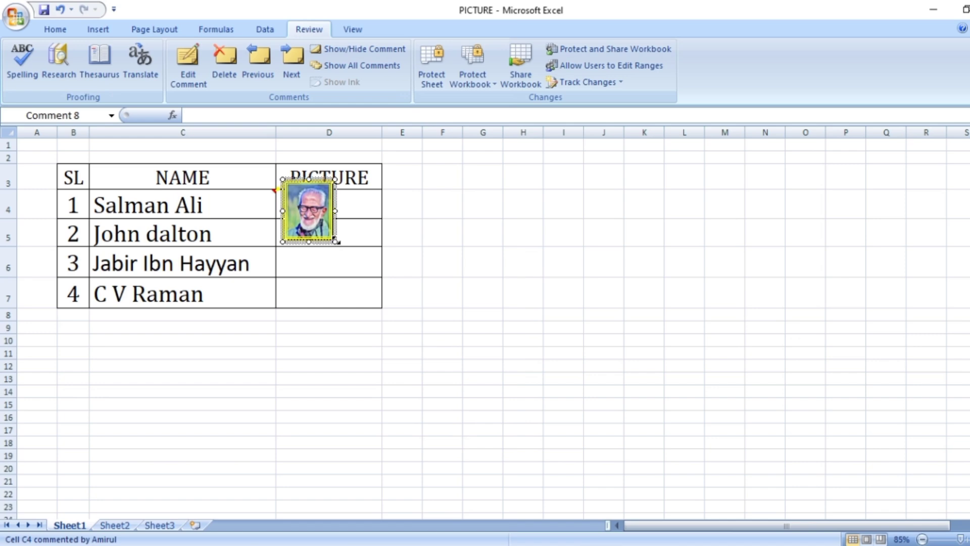
Add a new comment to cell C5 with the author label cleared.
left_click(161, 234)
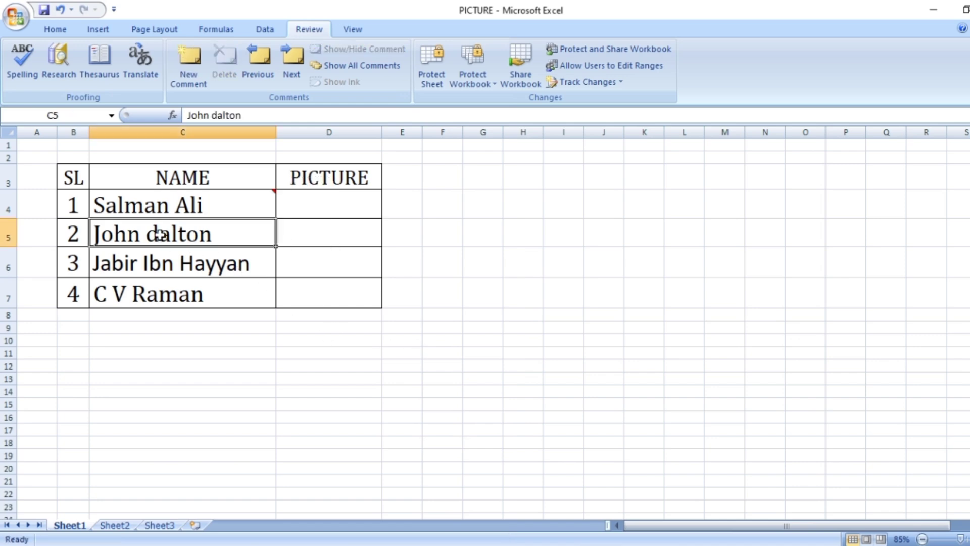
left_click(191, 70)
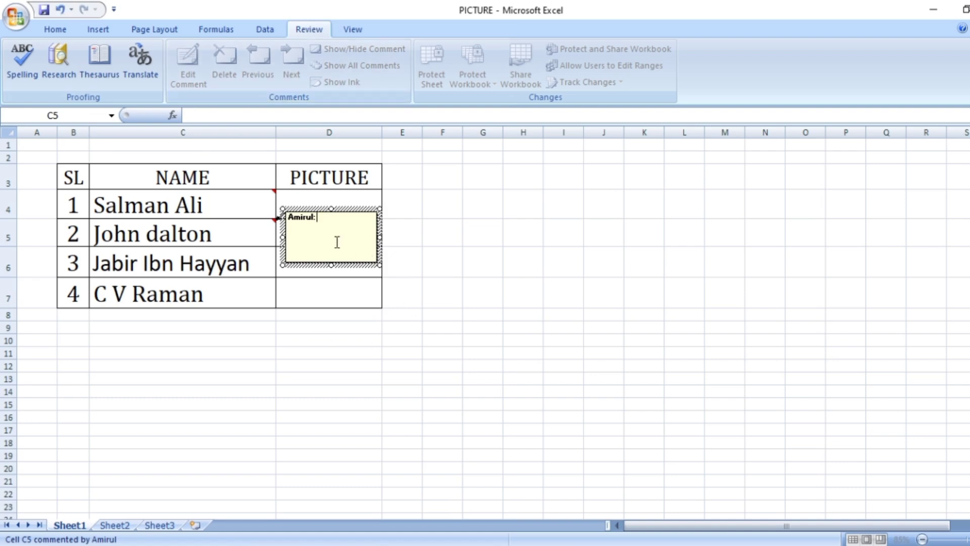
key("BackSpace")
key("BackSpace")
key("BackSpace")
left_click(358, 262)
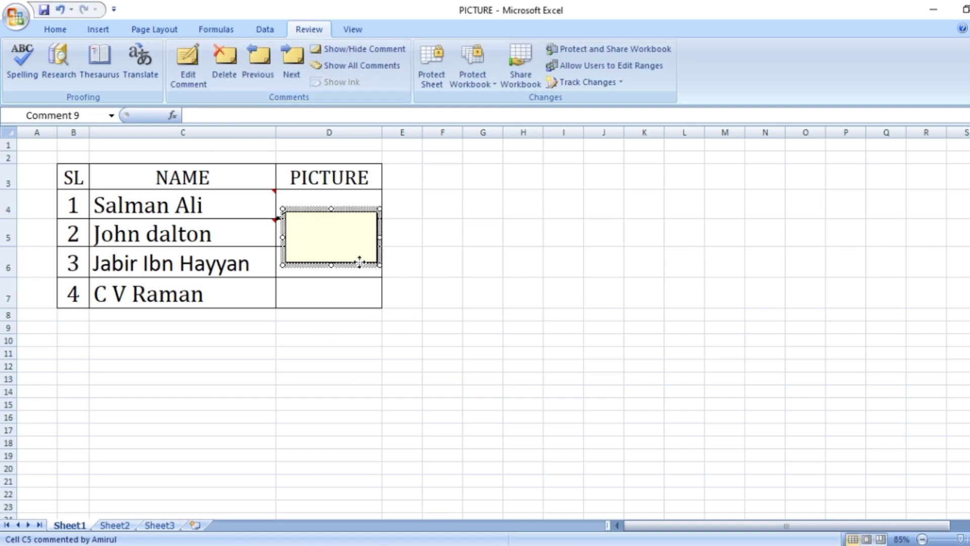
right_click(360, 263)
Fill the C5 comment with the DALTON portrait picture.
left_click(415, 408)
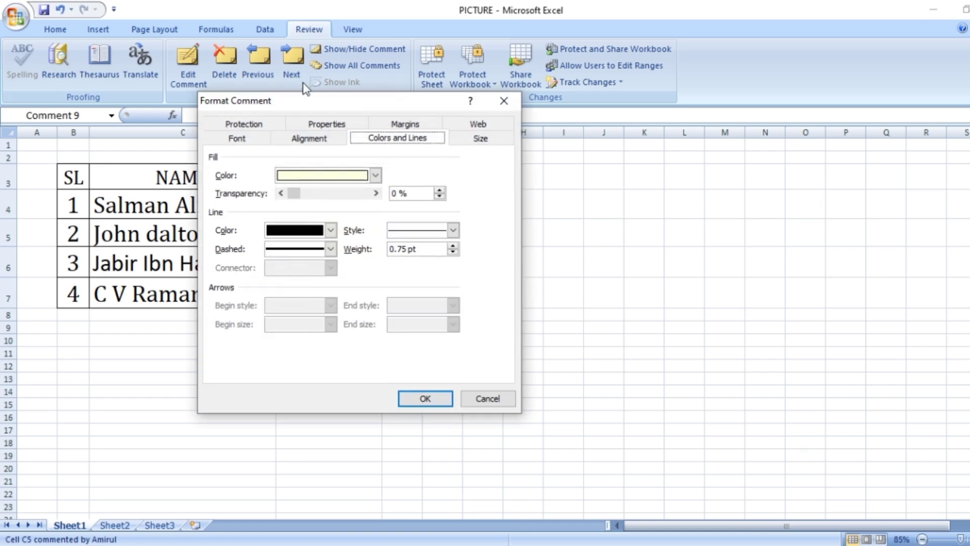
left_click(375, 175)
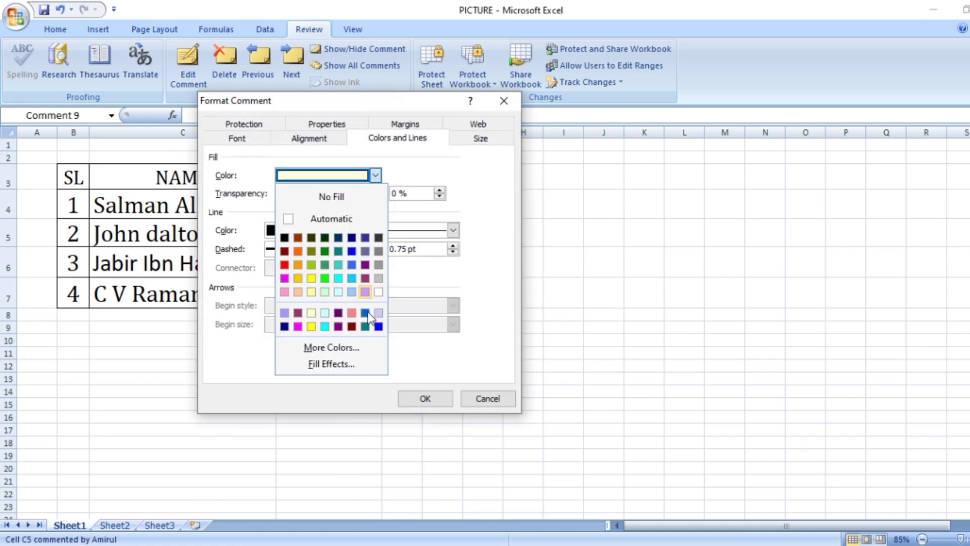
left_click(336, 364)
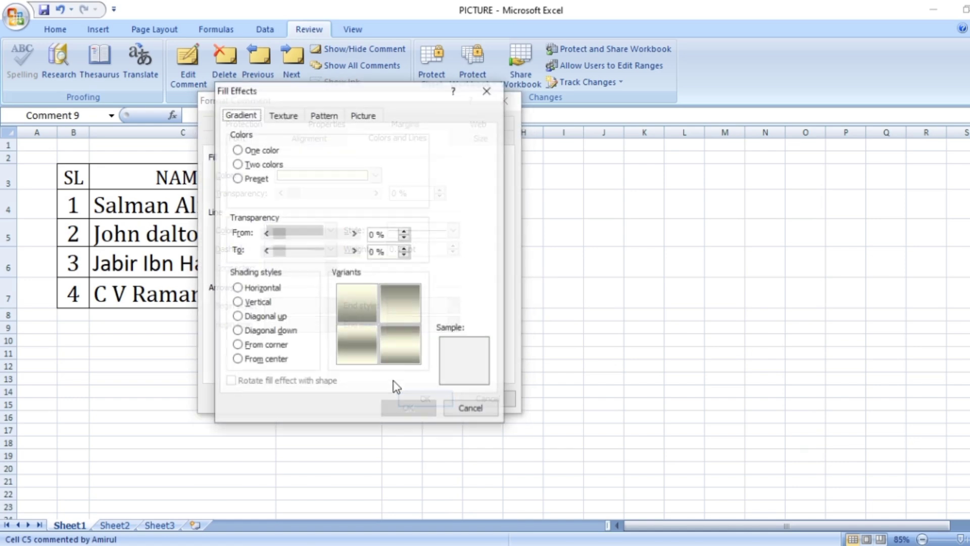
left_click(364, 115)
left_click(388, 298)
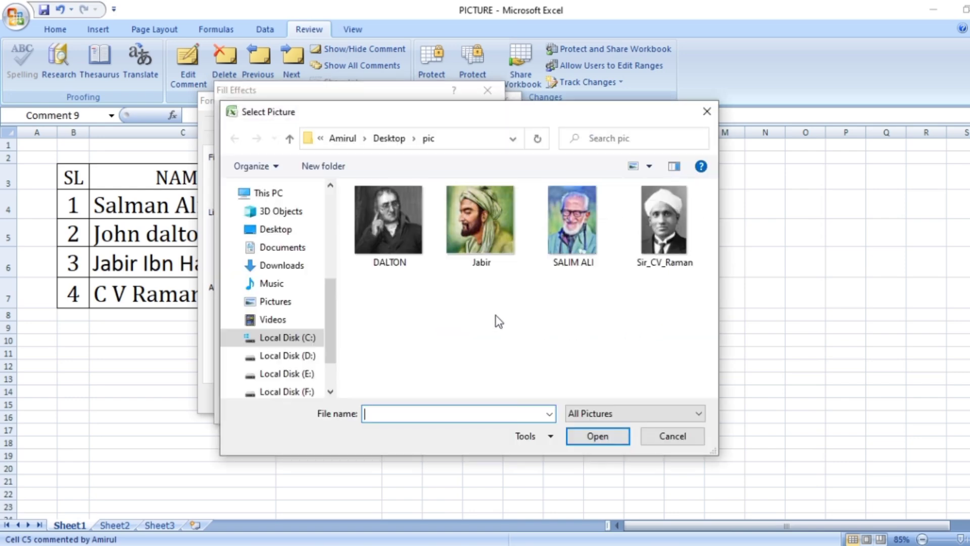
double_click(387, 229)
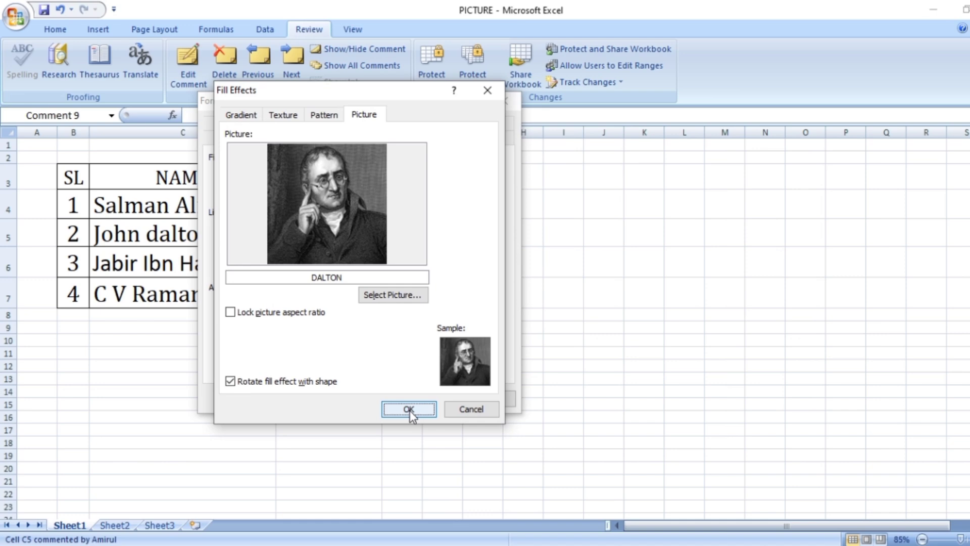
left_click(409, 409)
left_click(431, 399)
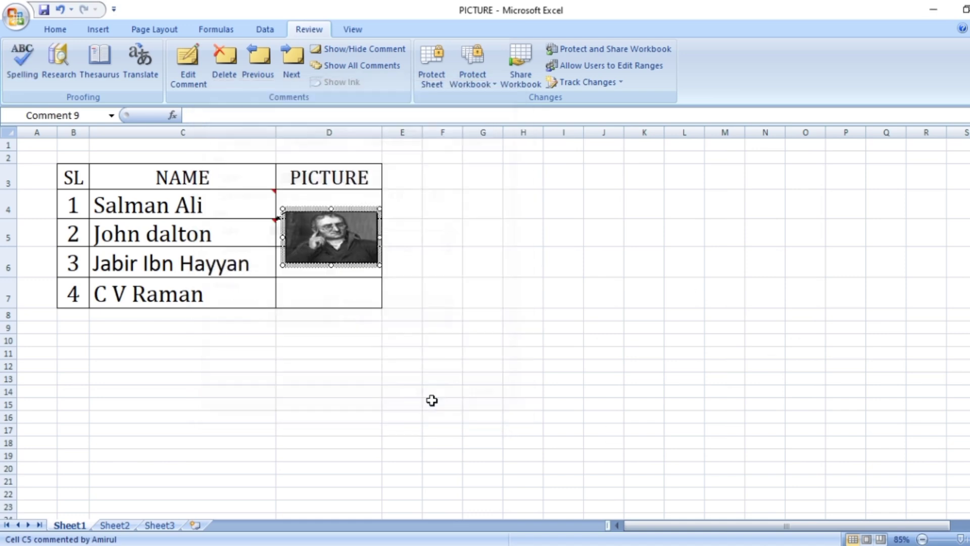
Resize the DALTON comment into a small portrait box.
left_click_drag(381, 269, 329, 273)
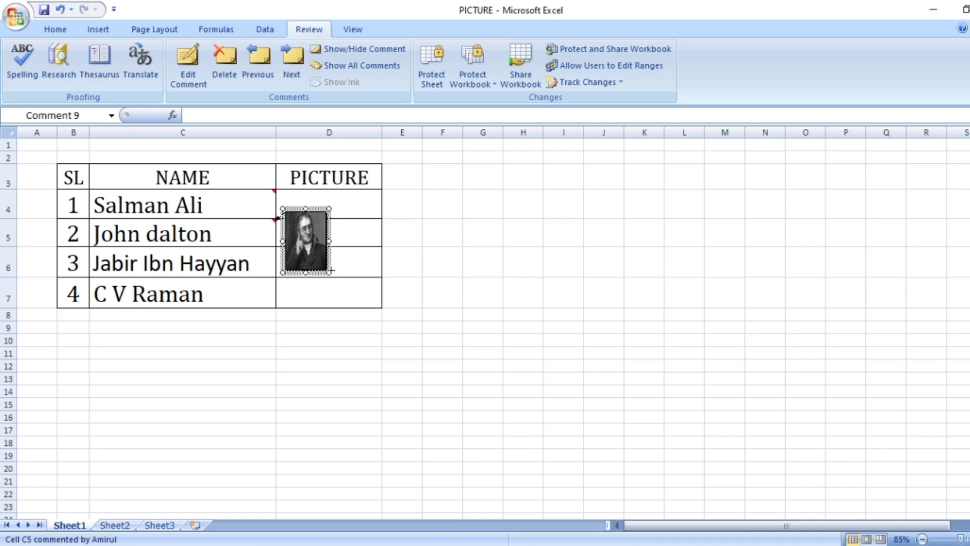
mouse_move(331, 270)
left_mouse_down()
mouse_move(339, 258)
mouse_move(323, 256)
left_mouse_up()
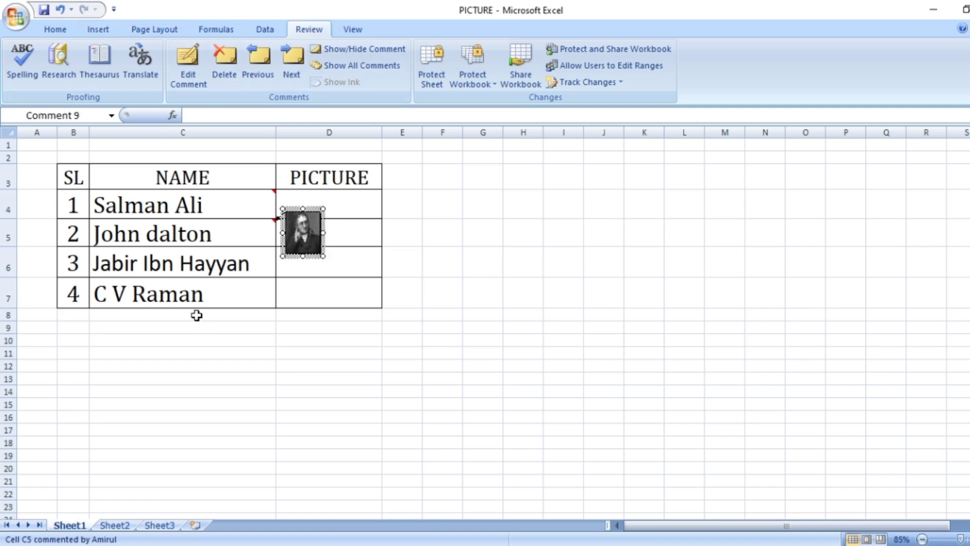
left_click(172, 259)
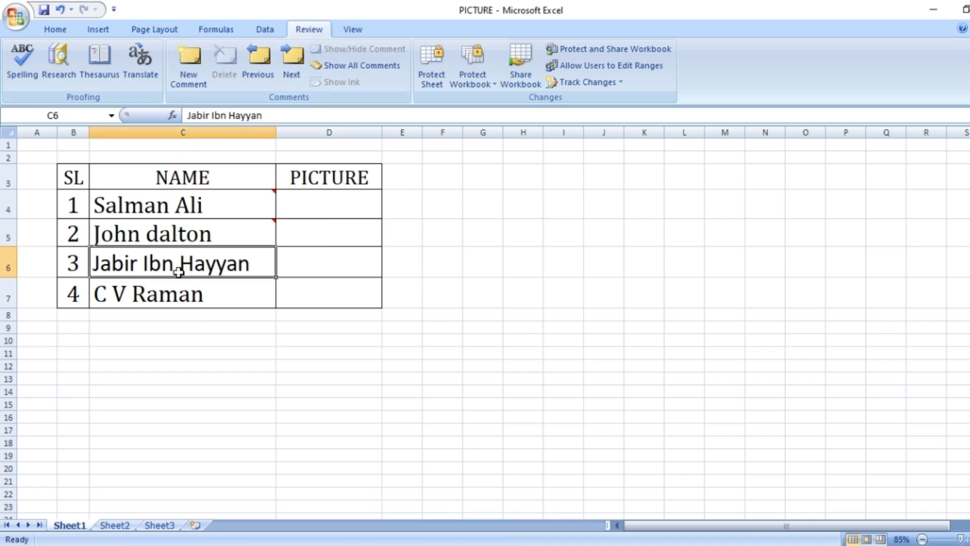
Add a new comment to cell C6 with the author label cleared.
left_click(193, 74)
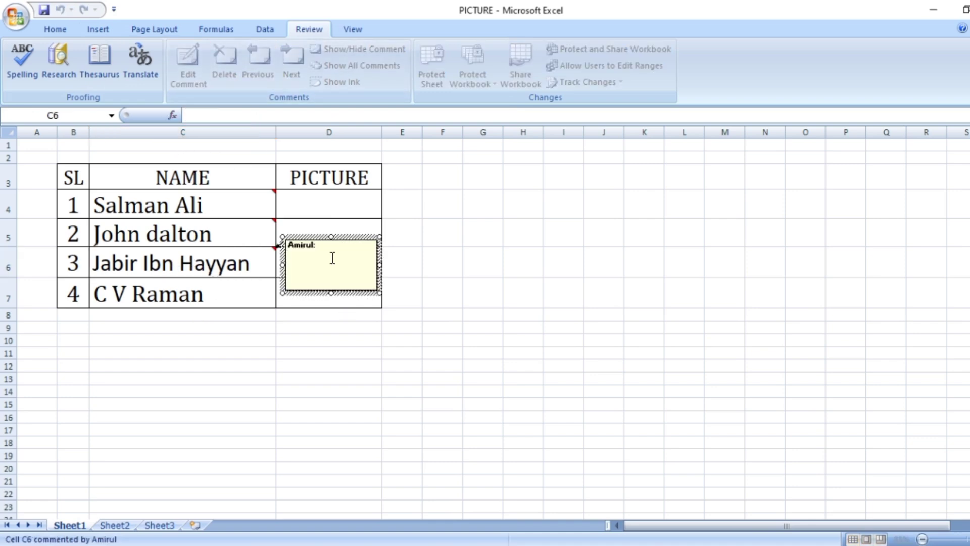
key("BackSpace")
key("BackSpace")
key("BackSpace")
left_click(378, 291)
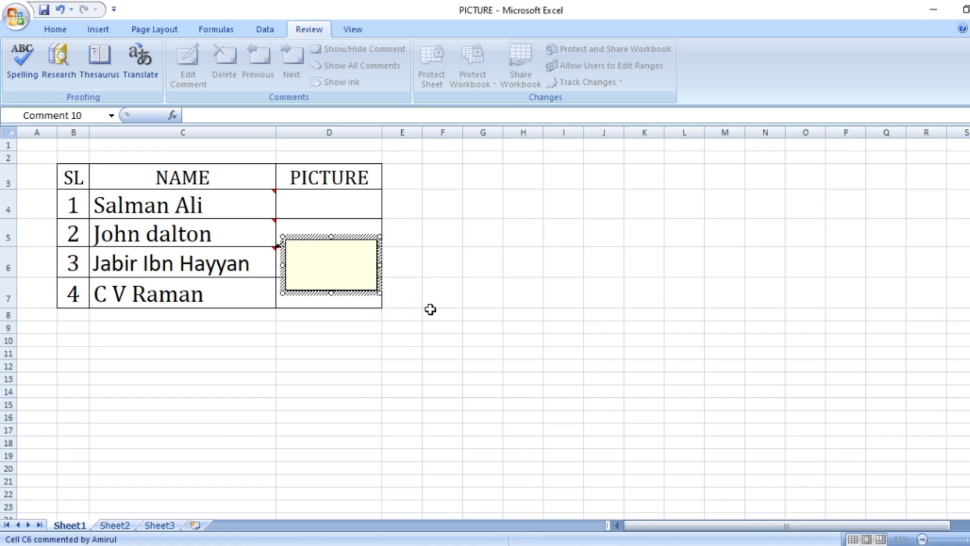
left_click(432, 312)
left_click(238, 273)
key("shift+F2")
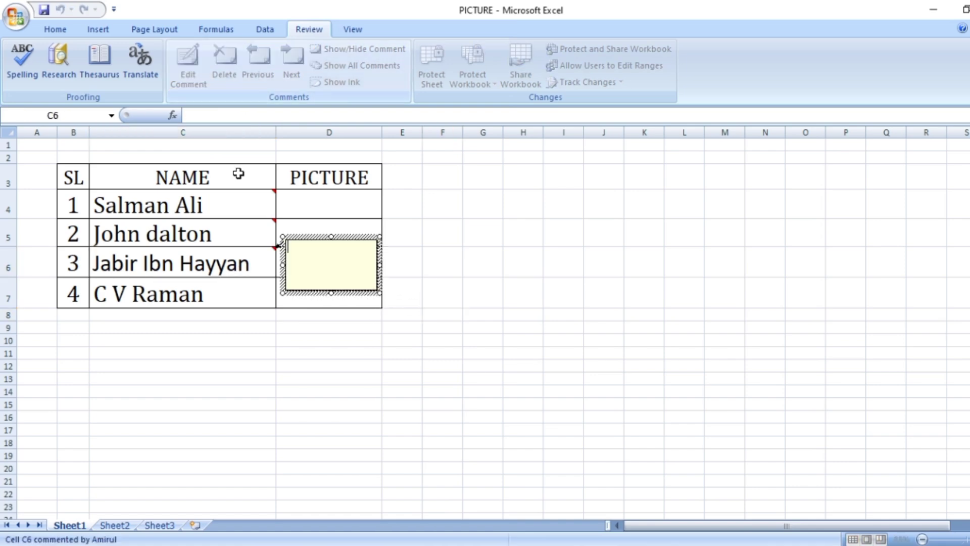
left_click(378, 292)
Choose the Jabir portrait as the C6 comment's picture fill.
right_click(379, 294)
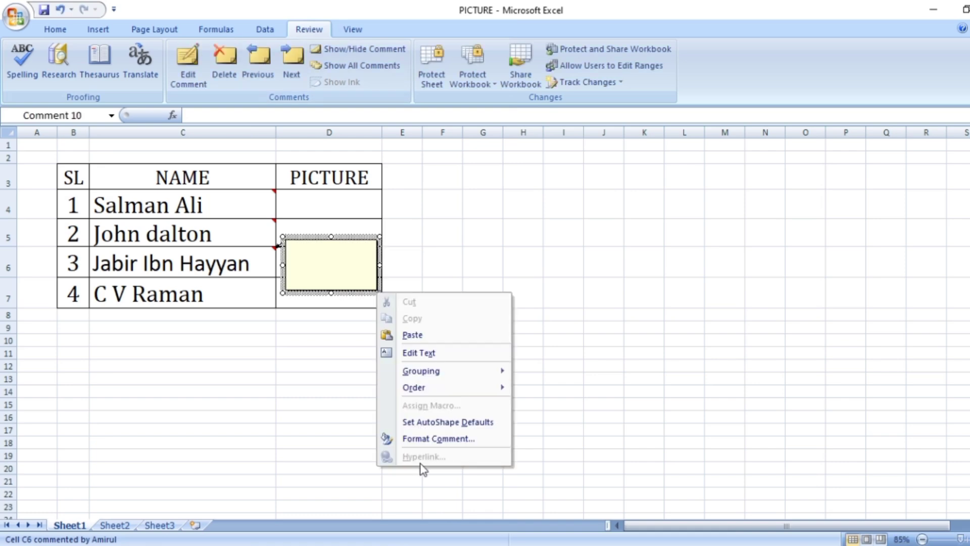
left_click(429, 439)
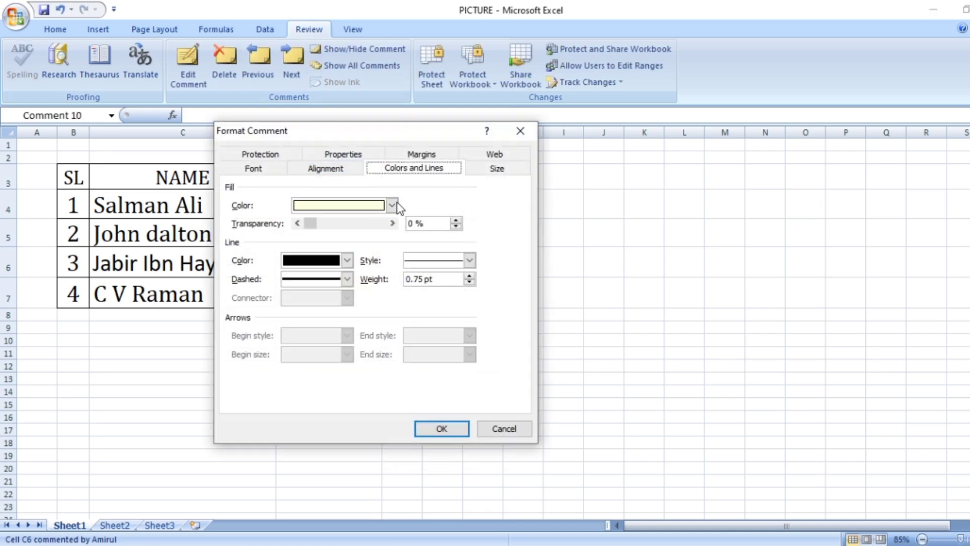
left_click(392, 205)
left_click(358, 398)
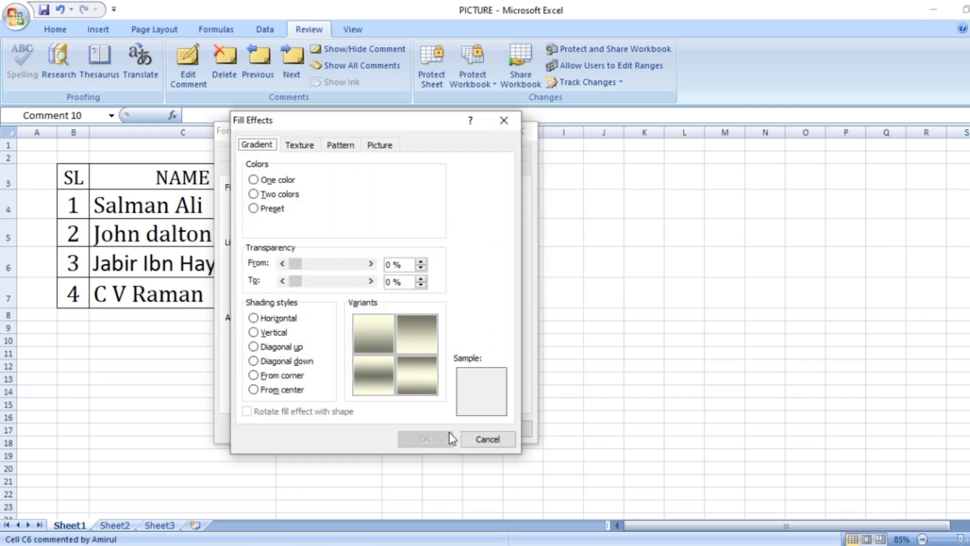
left_click(379, 145)
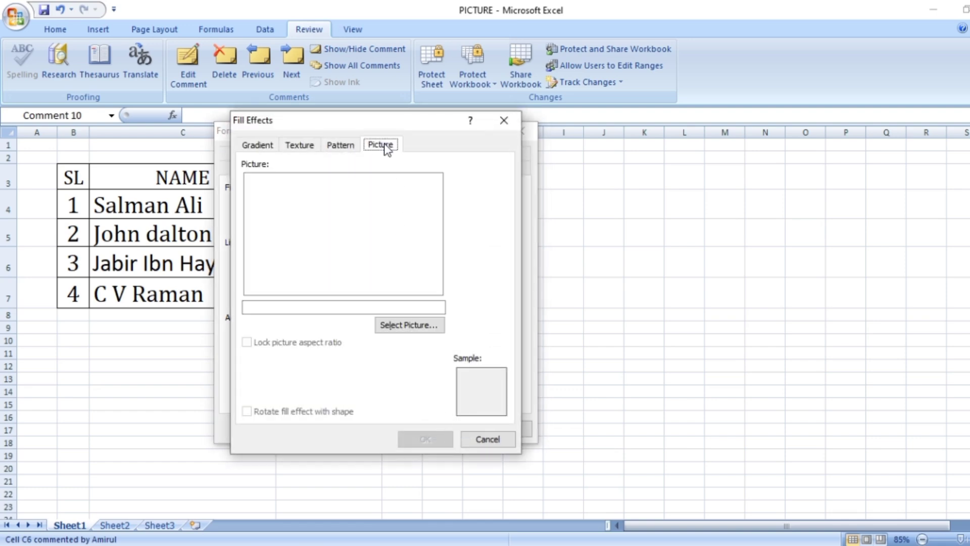
left_click(409, 325)
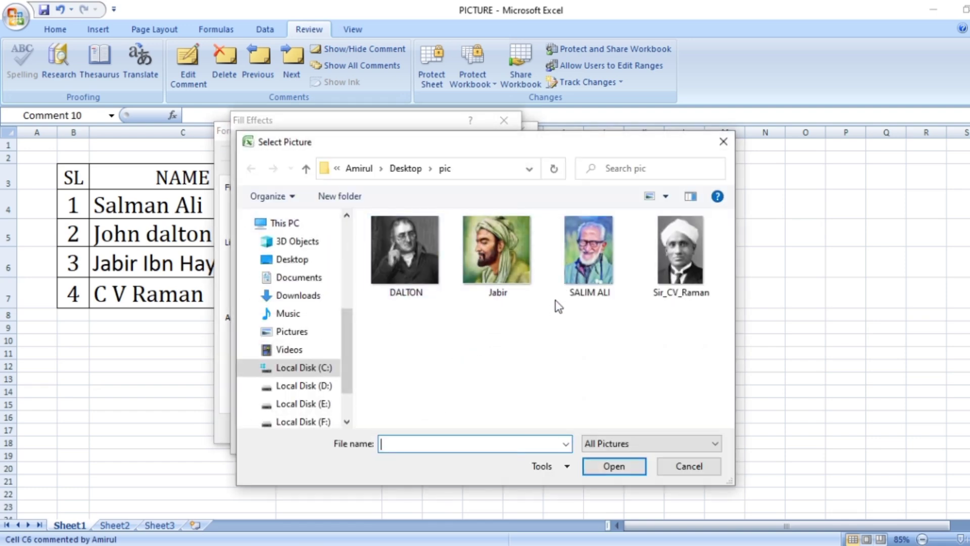
left_click(509, 251)
double_click(508, 251)
Apply the Jabir picture fill and shrink the comment to a small box.
left_click(445, 436)
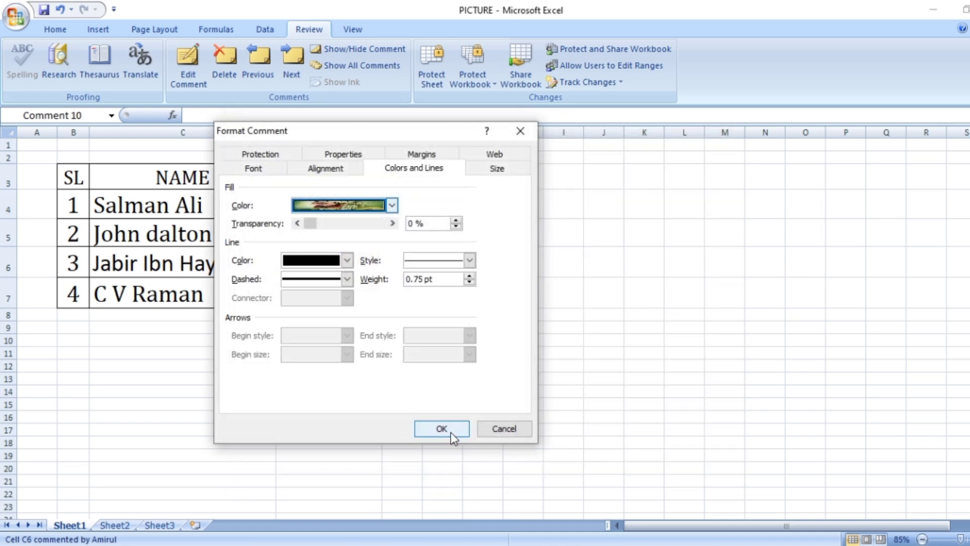
left_click(451, 432)
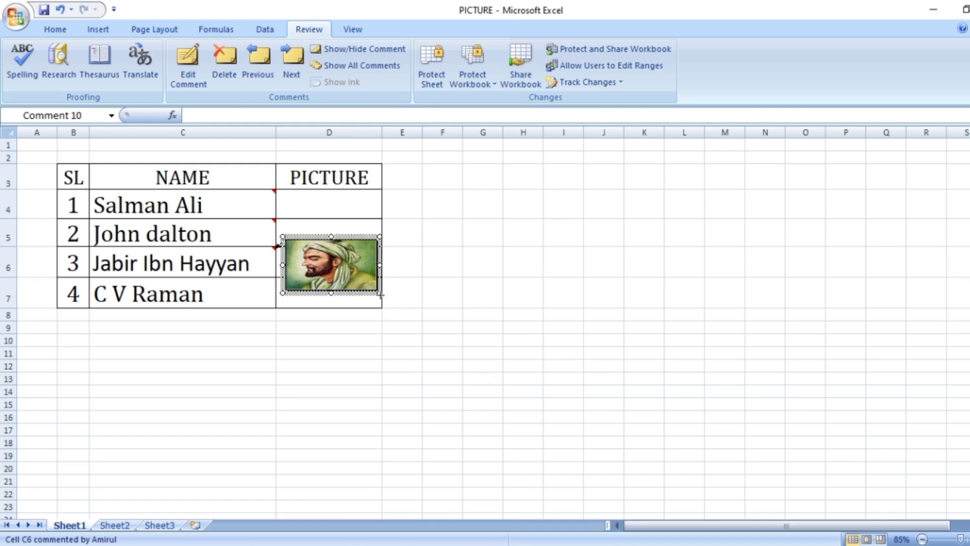
left_click_drag(380, 295, 336, 292)
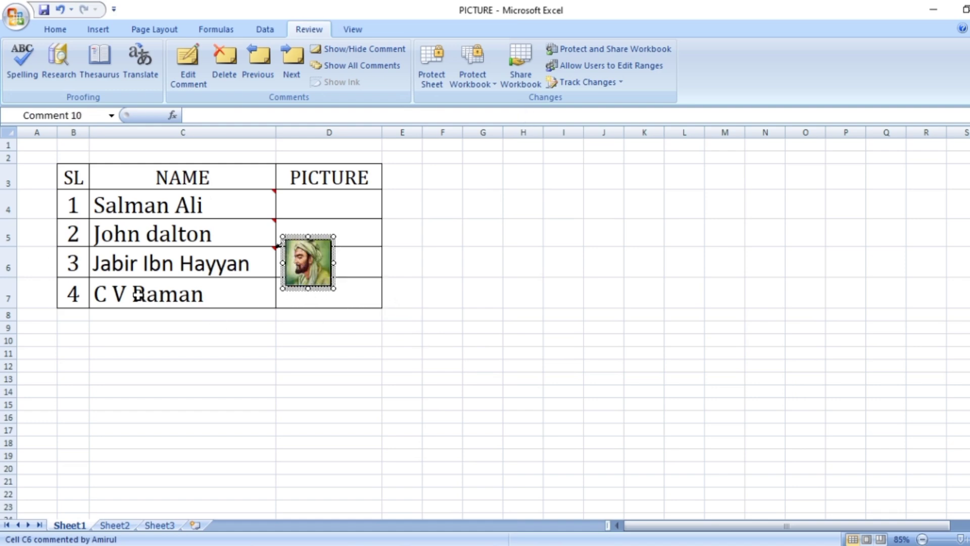
left_click(134, 292)
Add a new comment to cell C7 with the author label cleared.
left_click(190, 71)
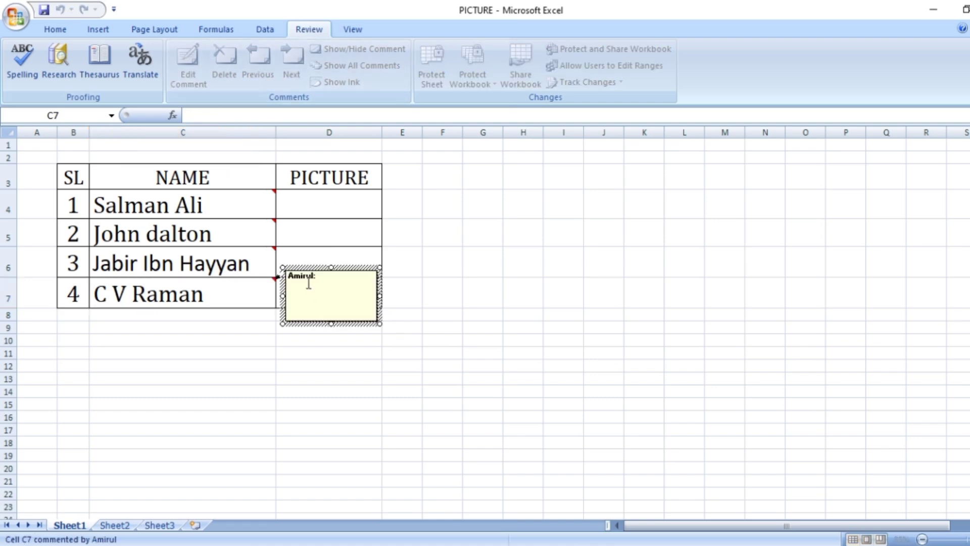
key("BackSpace")
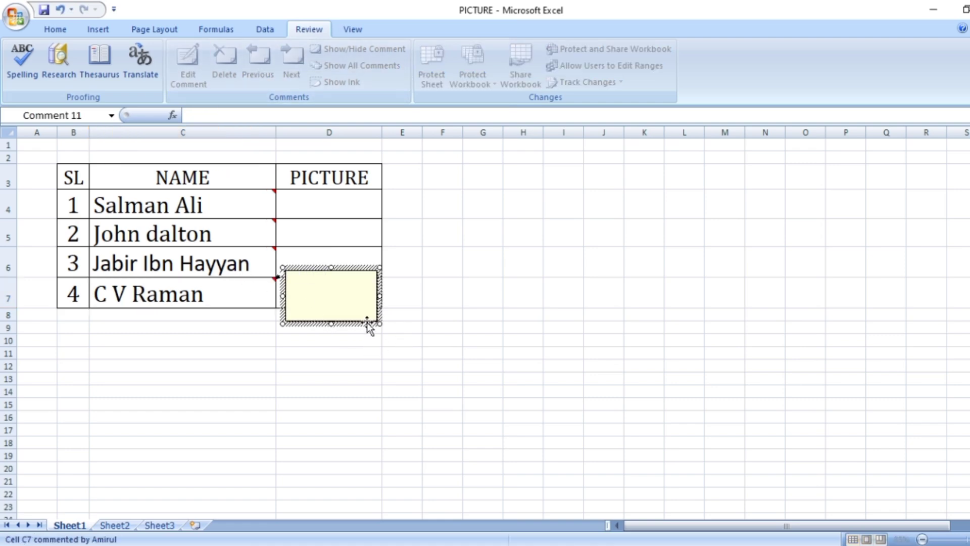
left_click(367, 322)
Fill the C7 comment with the Sir_CV_Raman portrait picture.
right_click(367, 323)
left_click(409, 470)
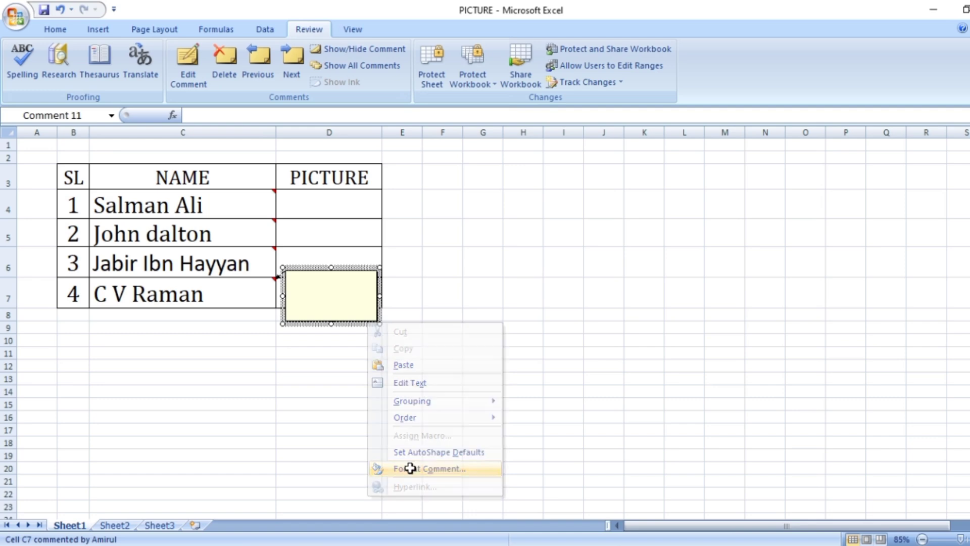
left_click(383, 235)
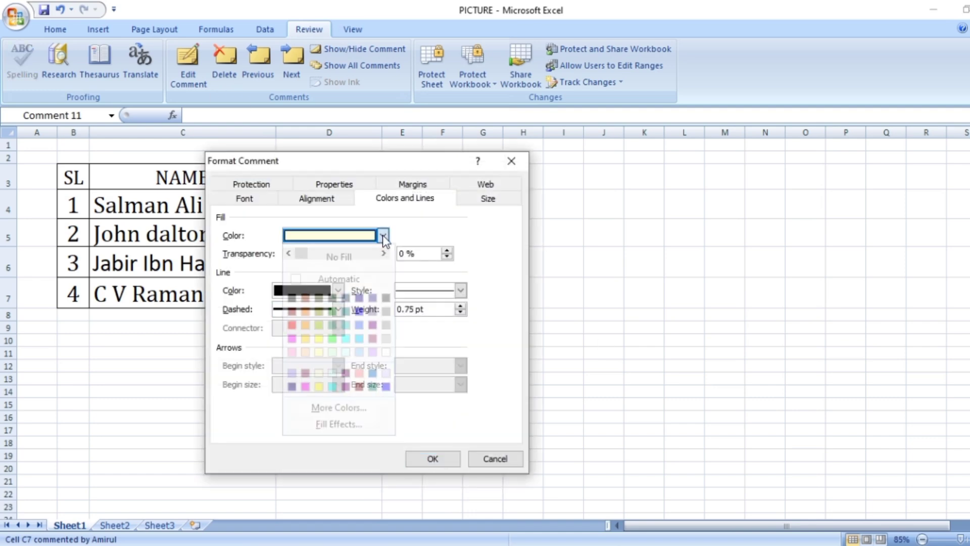
left_click(348, 426)
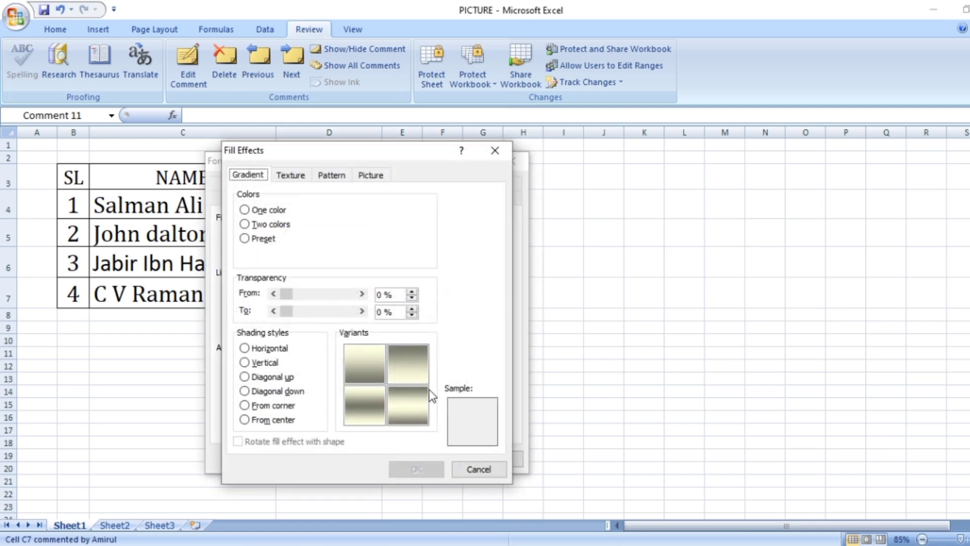
left_click(371, 175)
left_click(399, 361)
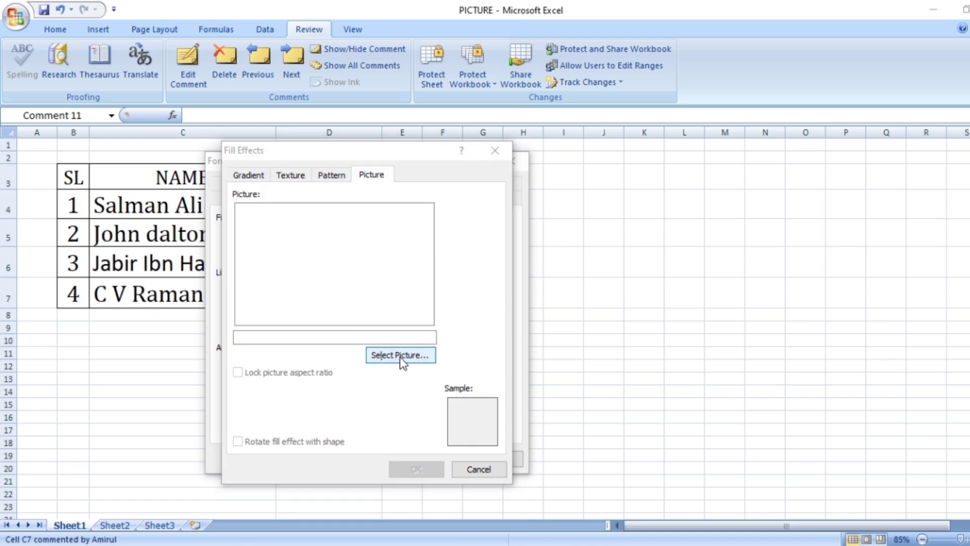
double_click(672, 281)
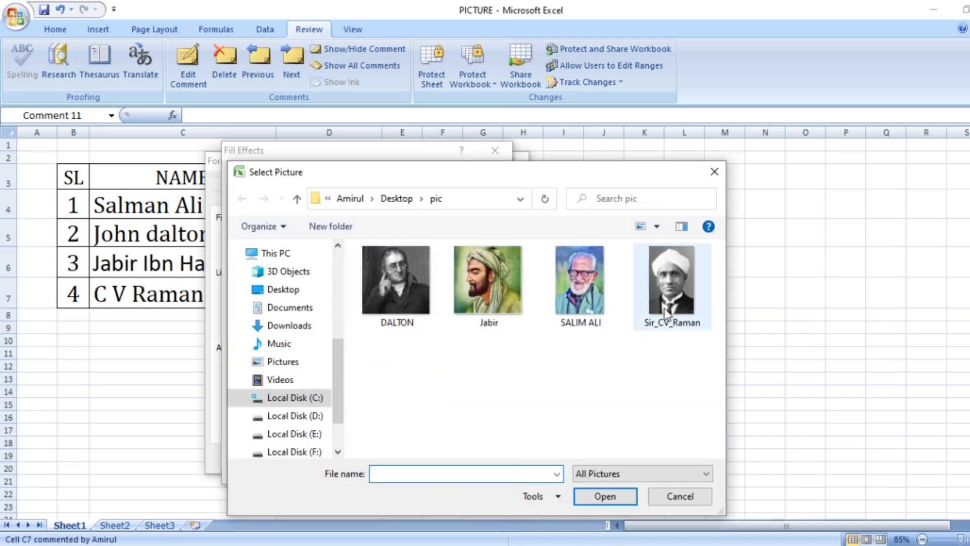
left_click(416, 470)
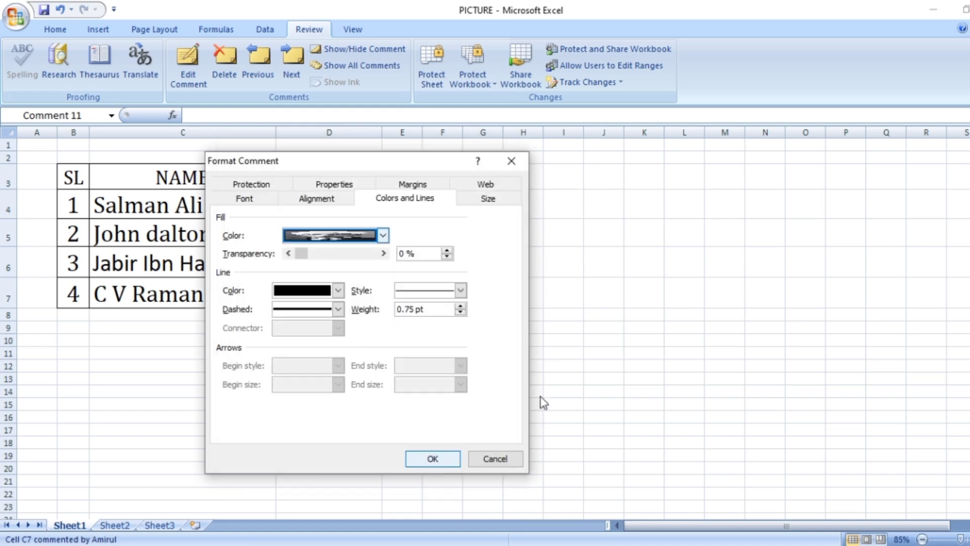
left_click(433, 459)
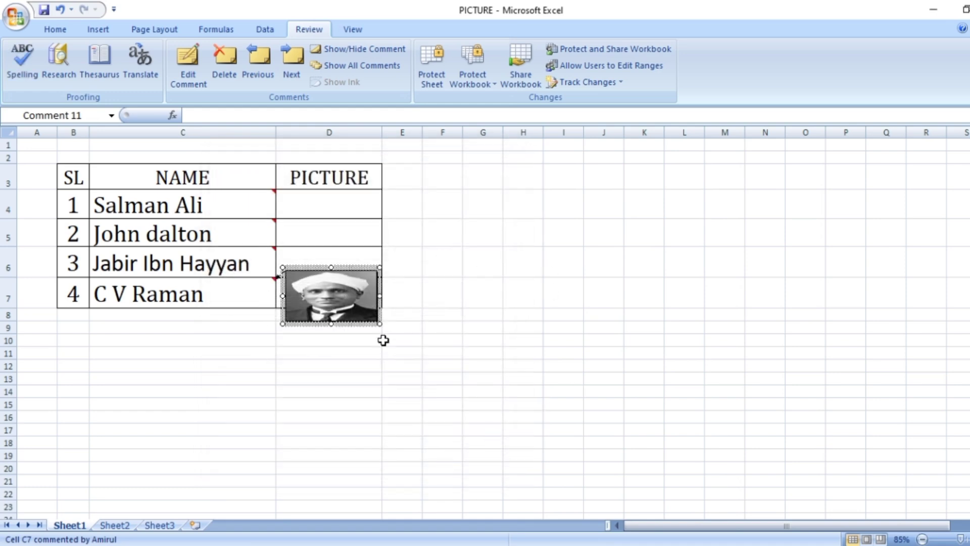
Resize the Sir_CV_Raman comment down to a small thumbnail.
left_click_drag(380, 324, 375, 391)
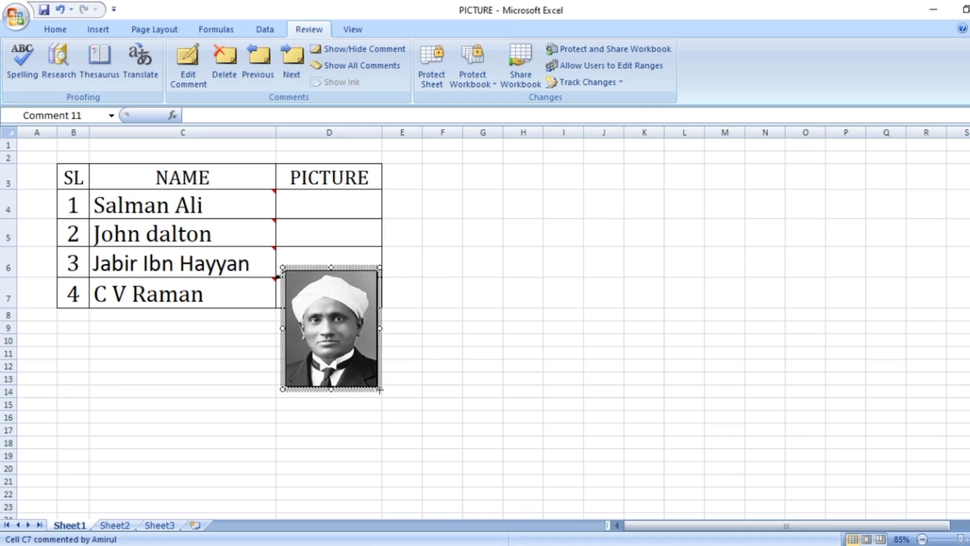
left_click_drag(379, 389, 327, 318)
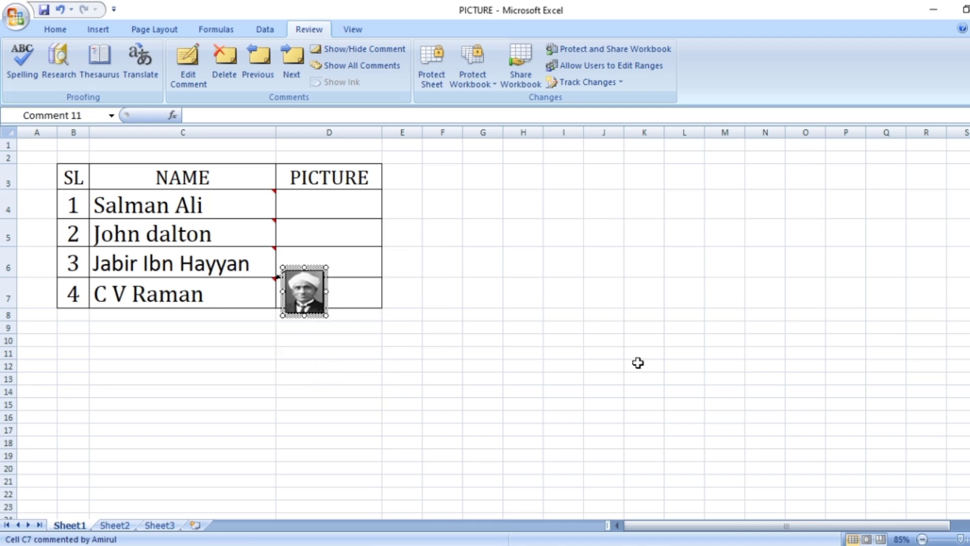
left_click(143, 207)
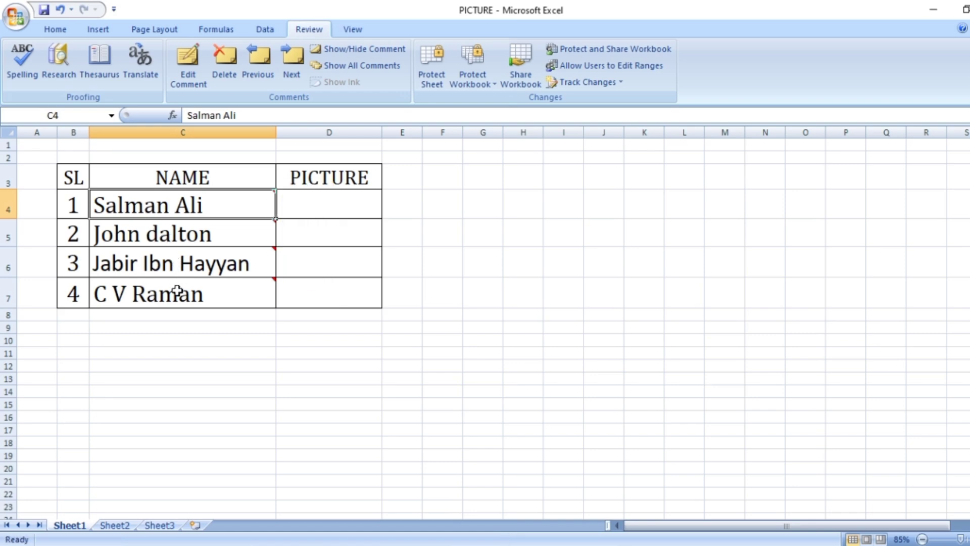
mouse_move(166, 295)
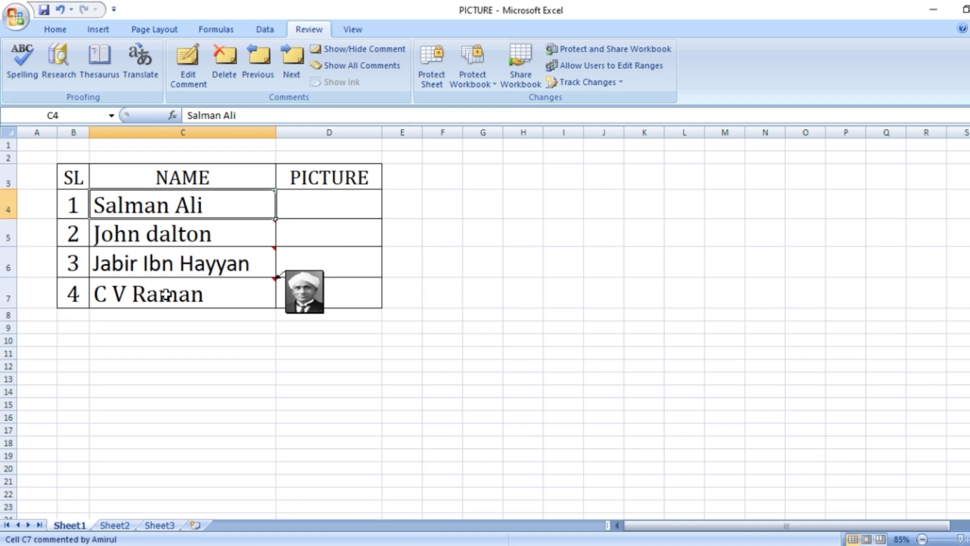
Reopen the C7 comment and set its border to 6 pt turquoise.
left_click(188, 299)
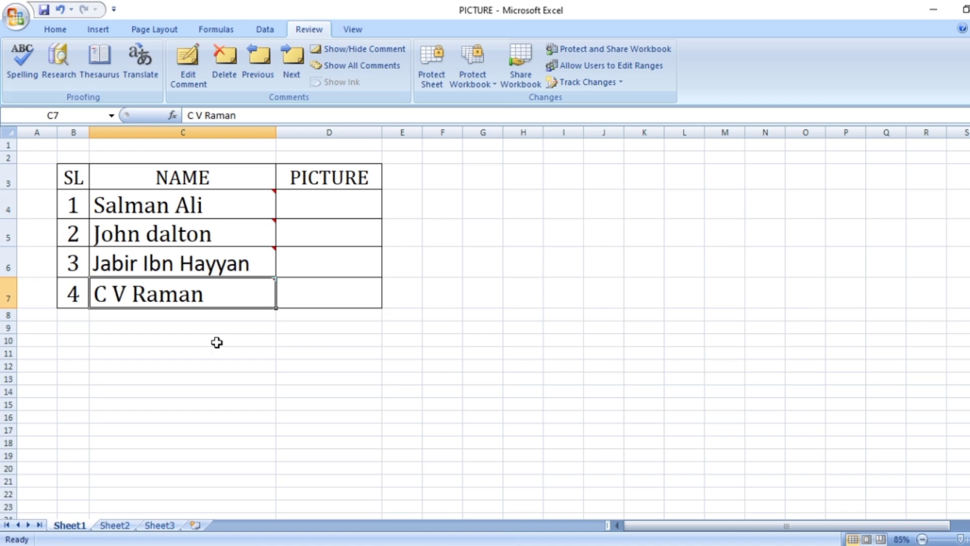
left_click(192, 81)
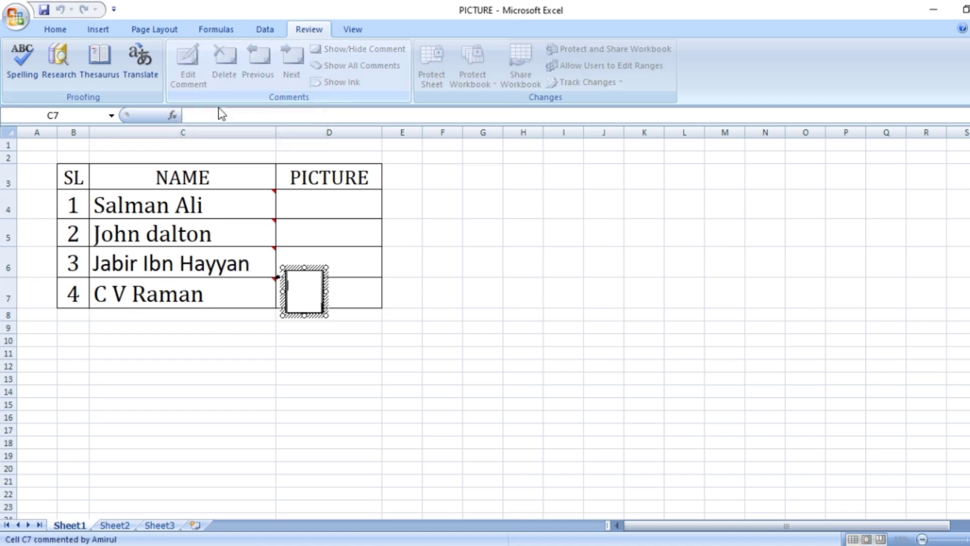
left_click(323, 314)
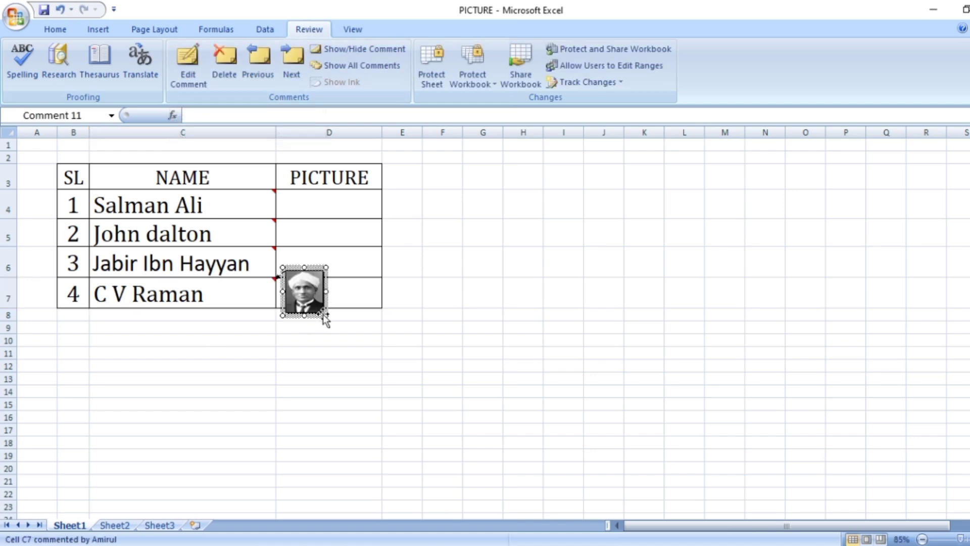
right_click(323, 315)
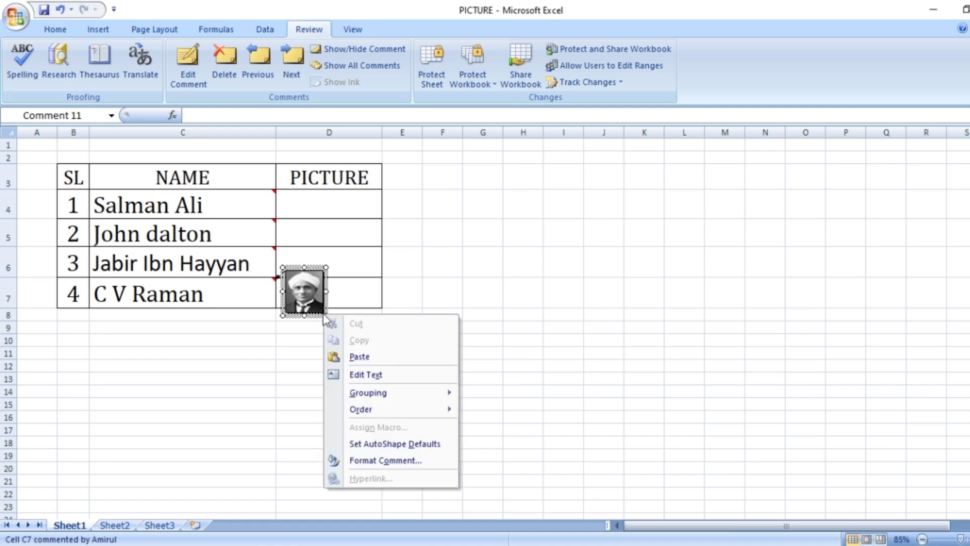
left_click(402, 459)
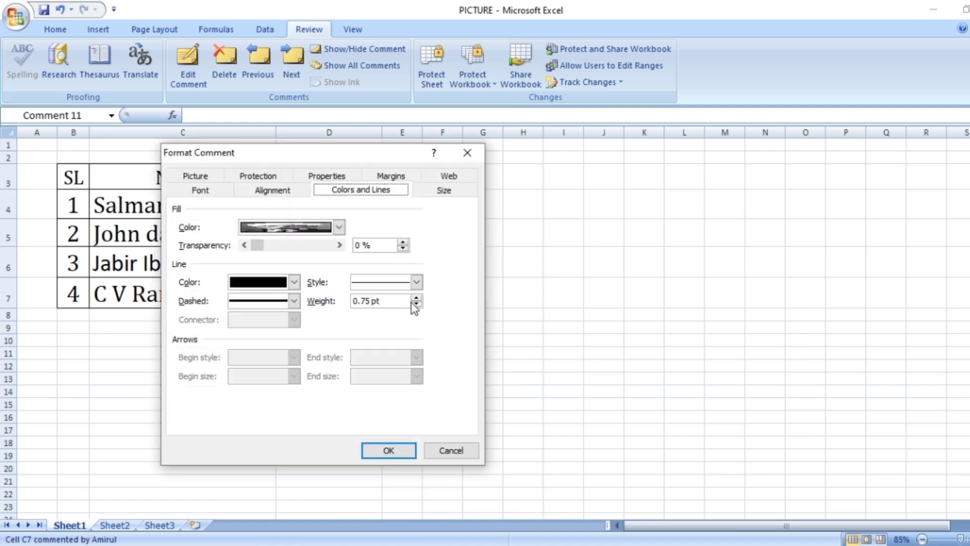
left_click(417, 282)
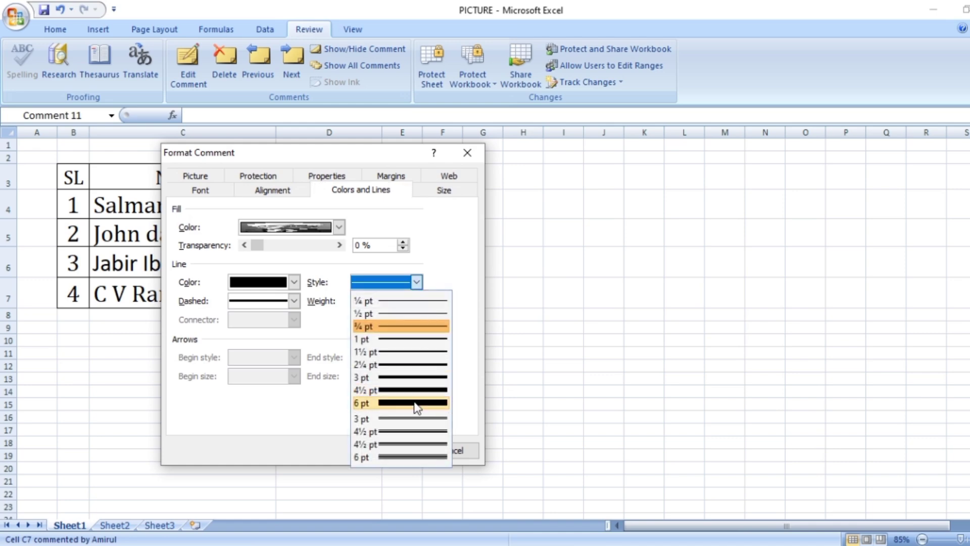
left_click(413, 402)
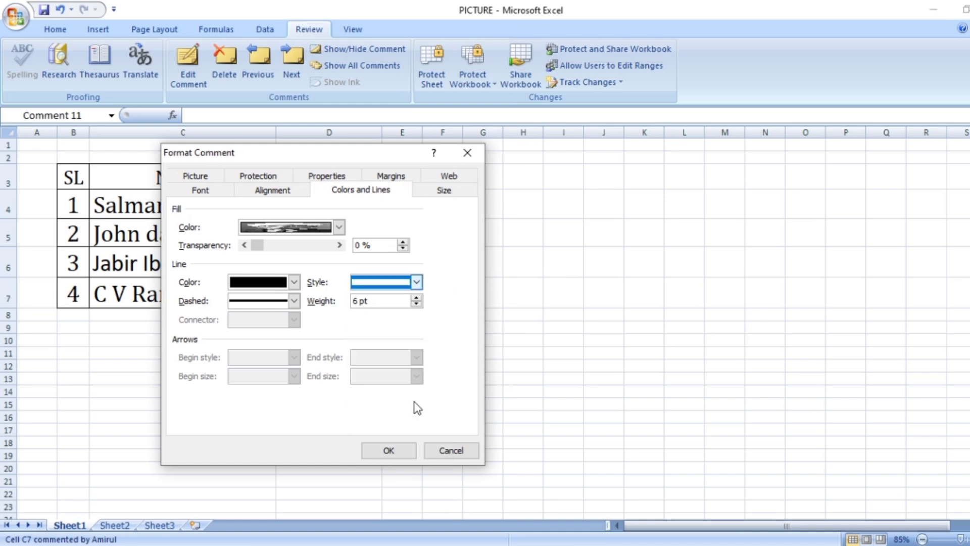
left_click(295, 282)
left_click(277, 433)
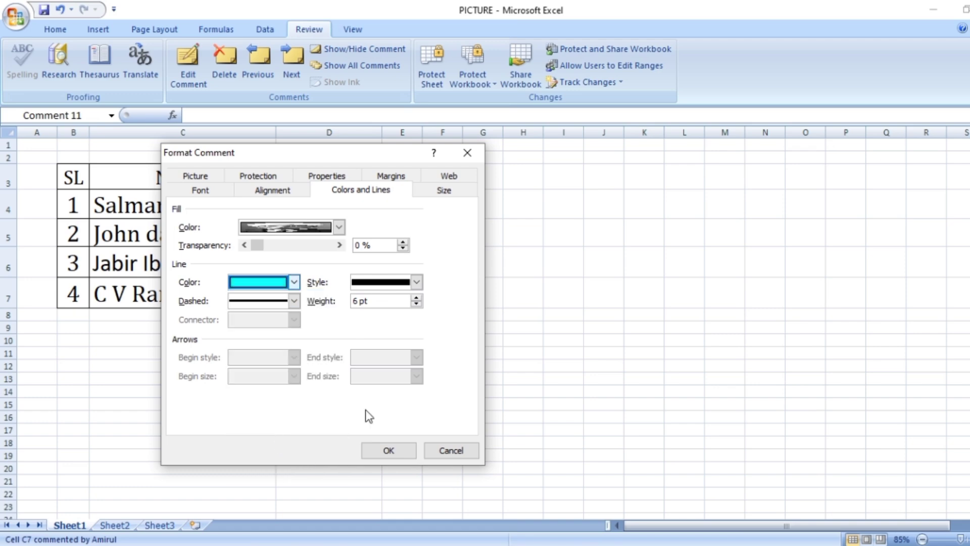
left_click(389, 451)
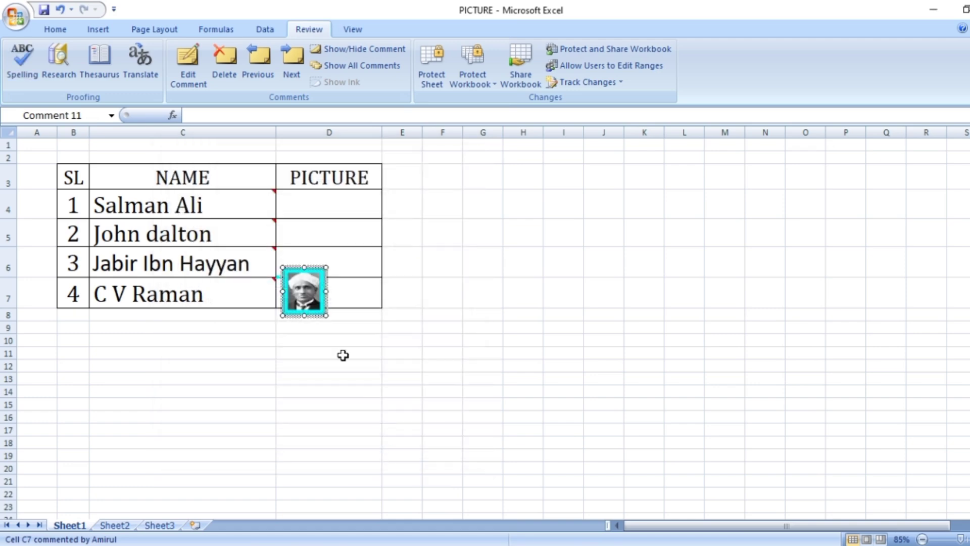
left_click(243, 264)
mouse_move(183, 263)
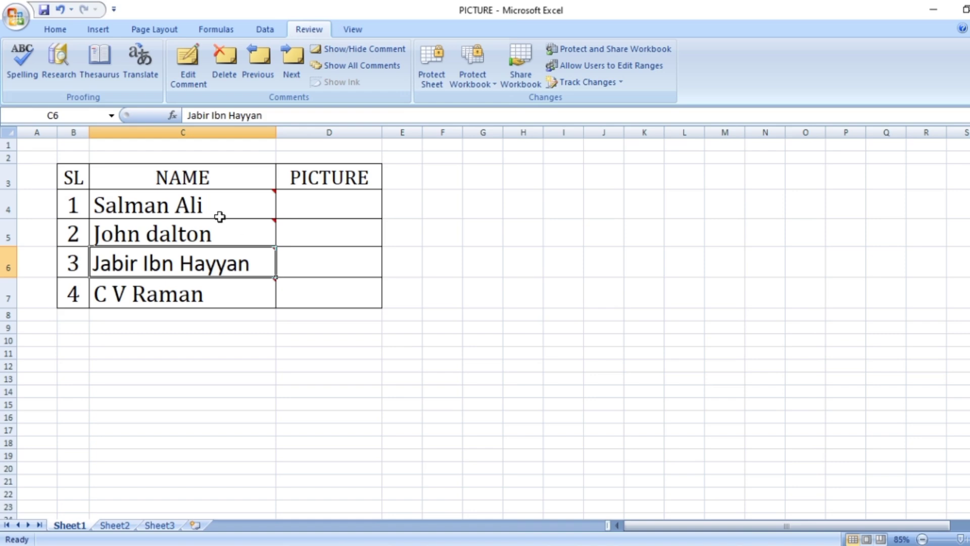
Delete the portrait comment on cell C7.
left_click(215, 300)
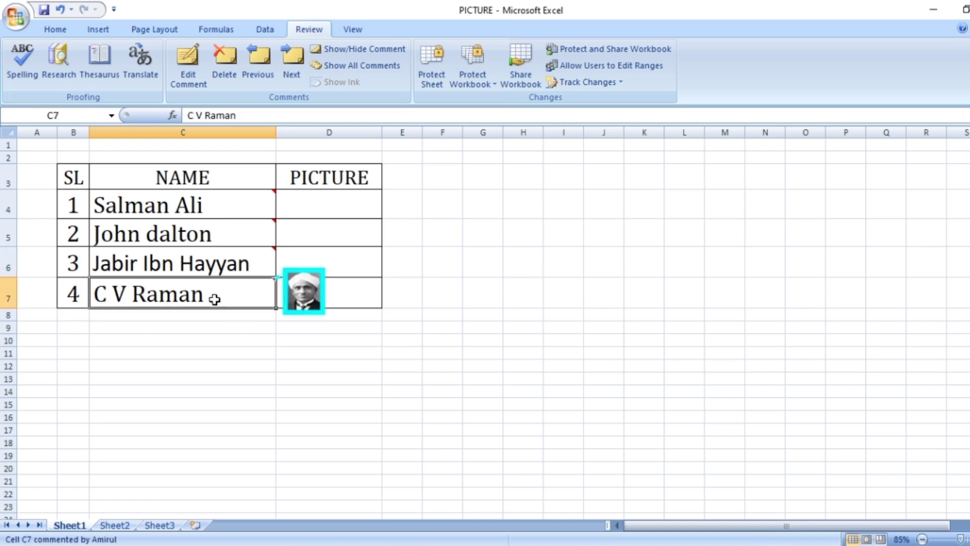
left_click(233, 67)
left_click(318, 303)
Starting from C4, step forward through each remaining portrait comment to the last one.
left_click(218, 303)
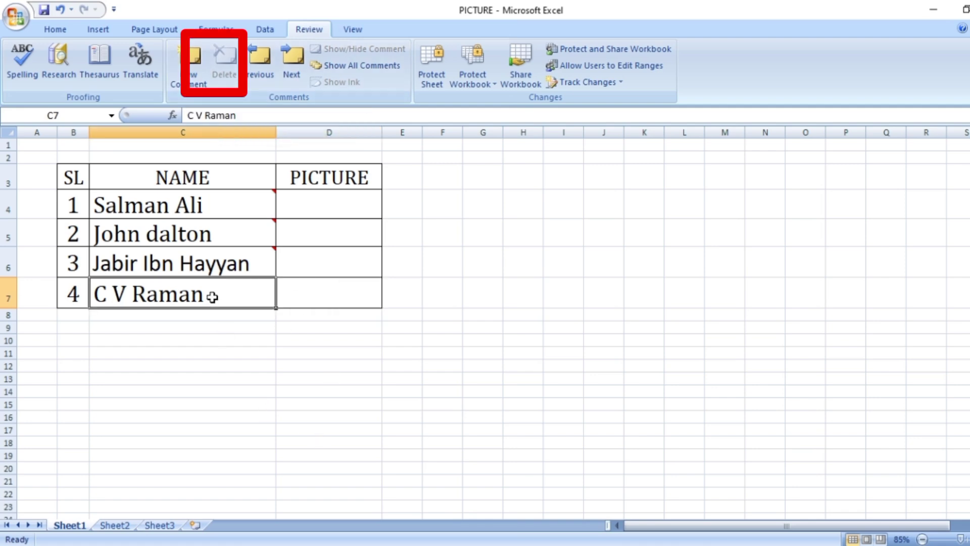
left_click(204, 210)
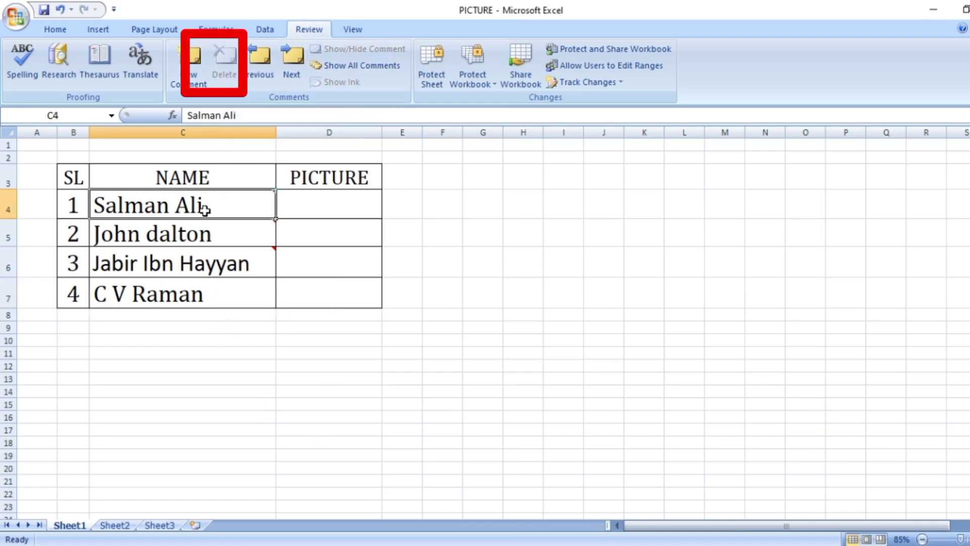
left_click(294, 76)
left_click(294, 76)
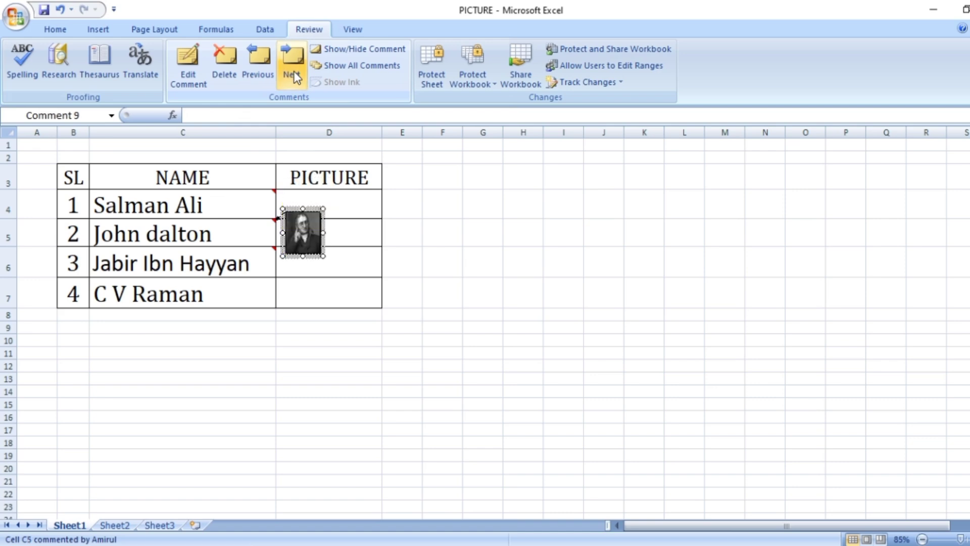
left_click(294, 76)
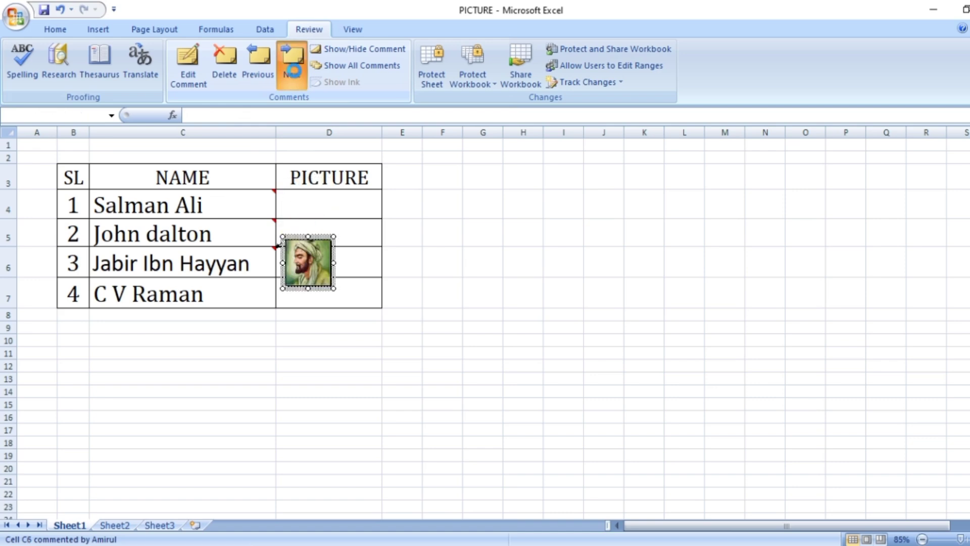
left_click(294, 76)
key("Escape")
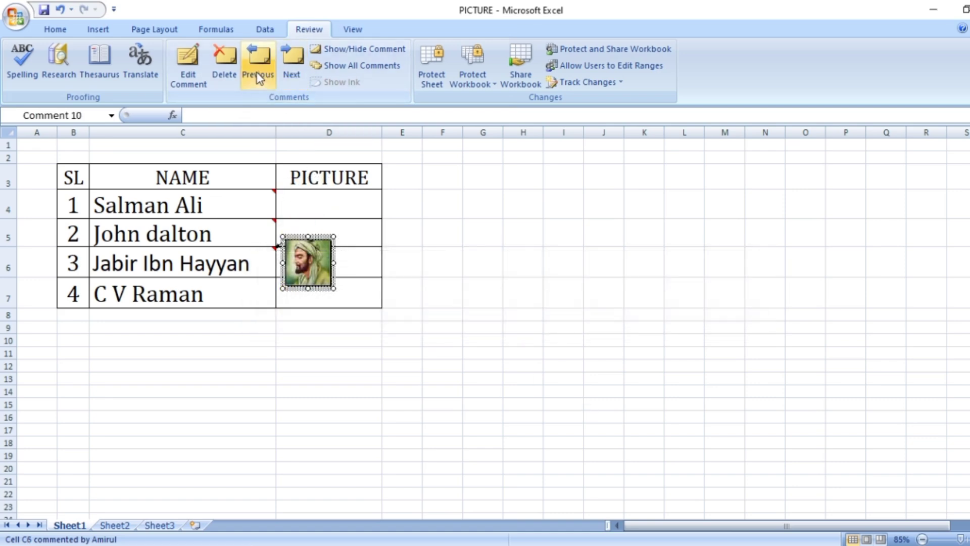
Step back through the comments to the first one, then hide them by selecting E13.
left_click(257, 71)
left_click(256, 71)
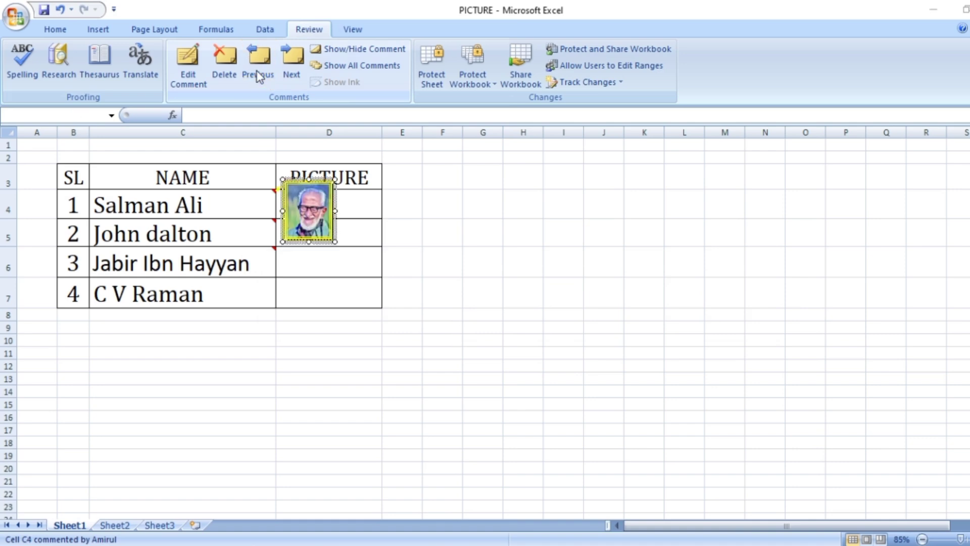
left_click(256, 71)
left_click(538, 320)
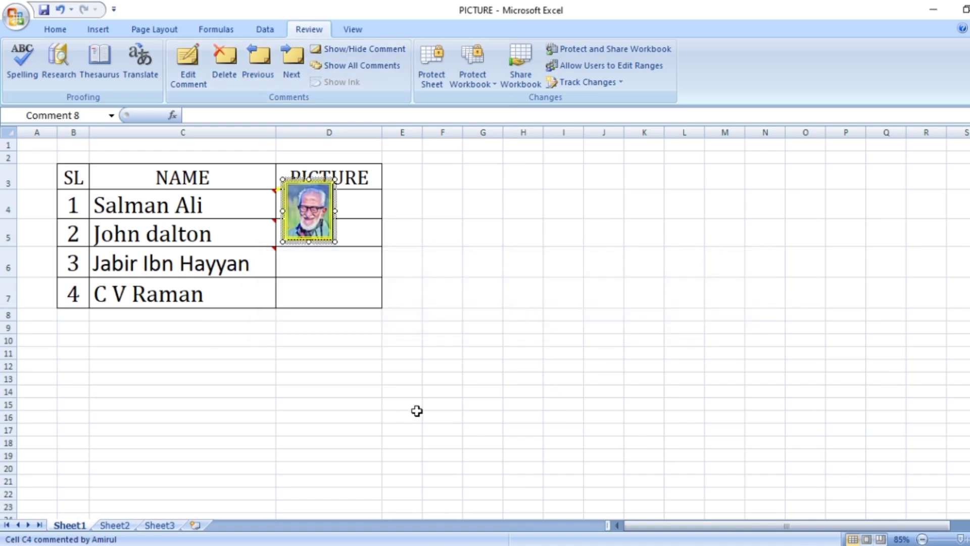
left_click(388, 382)
mouse_move(182, 233)
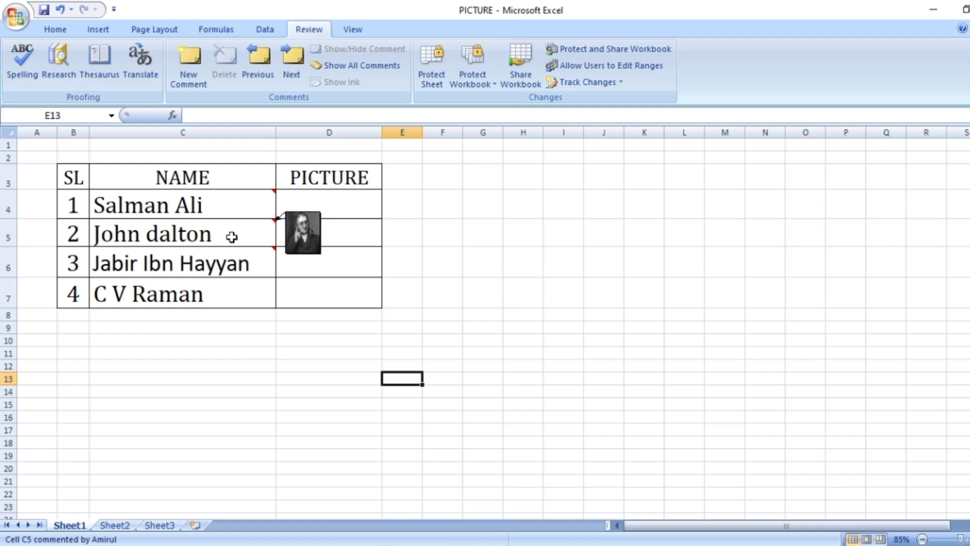